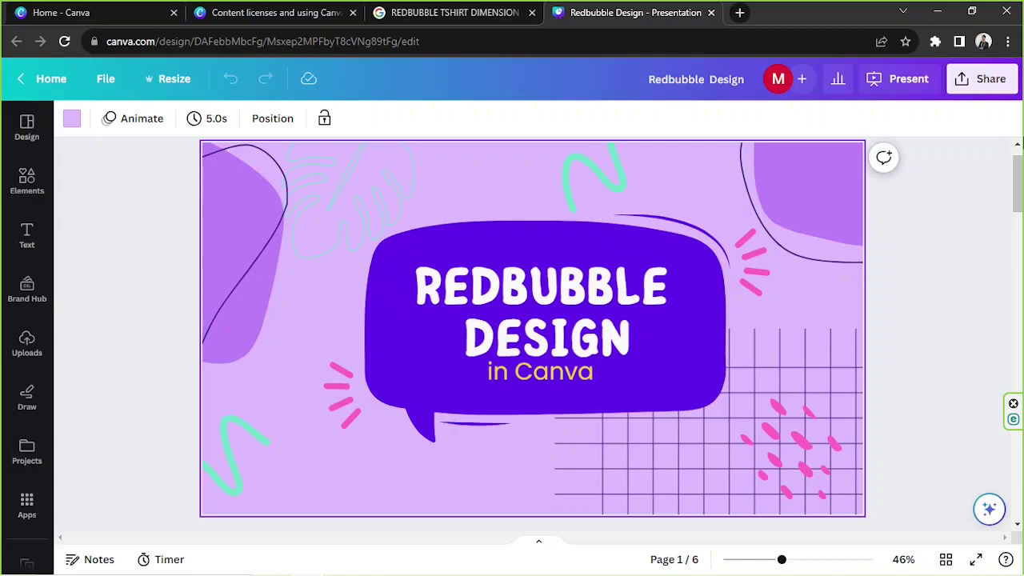
- Scroll through the Redbubble Design presentation to the dashboard slide on page 5 of 6
scroll(712, 239, down, 5)
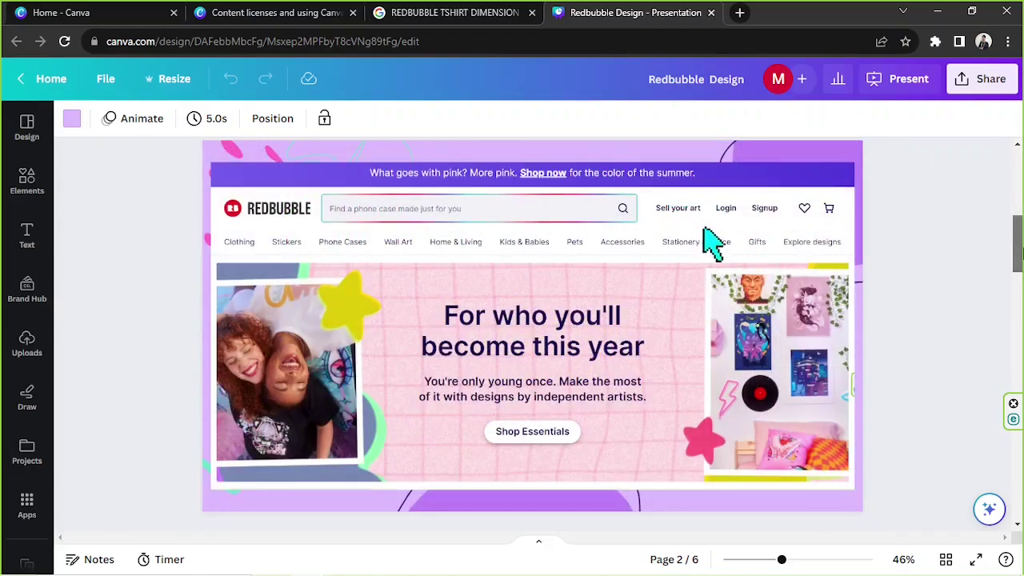
scroll(712, 240, down, 5)
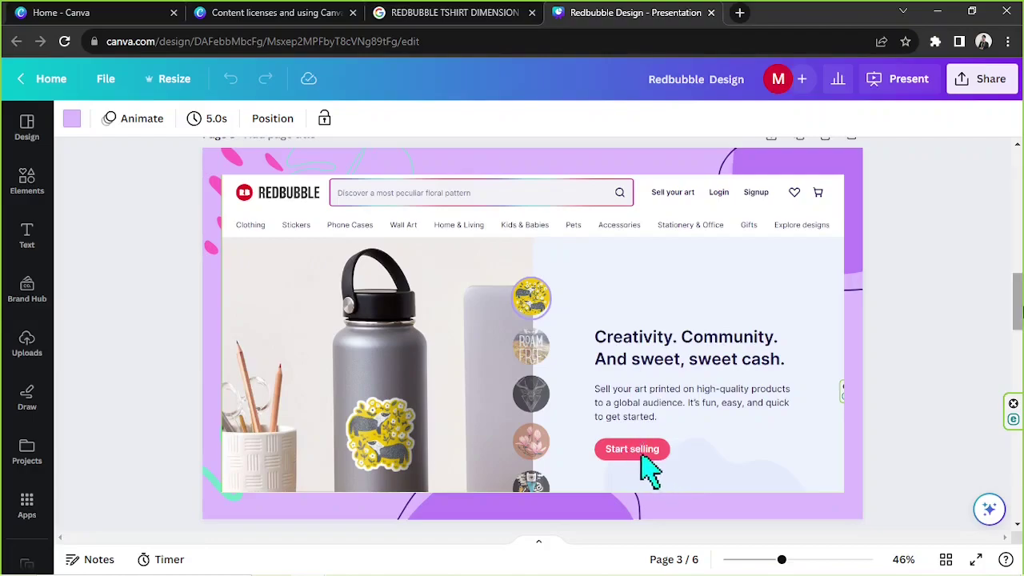
scroll(645, 467, down, 5)
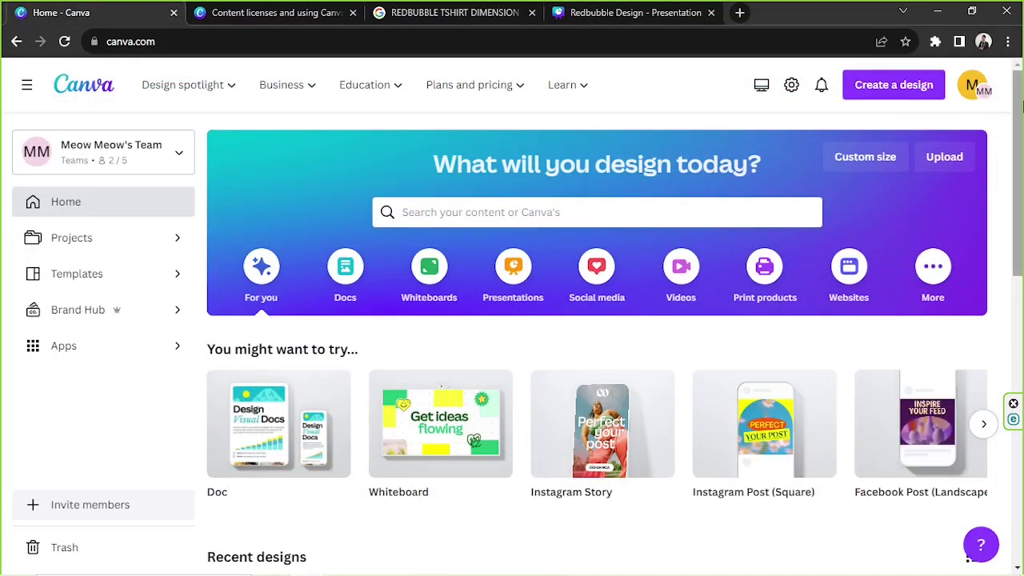
- Choose Custom size on the Canva home page, then switch to the Redbubble t-shirt dimension search results
click(867, 160)
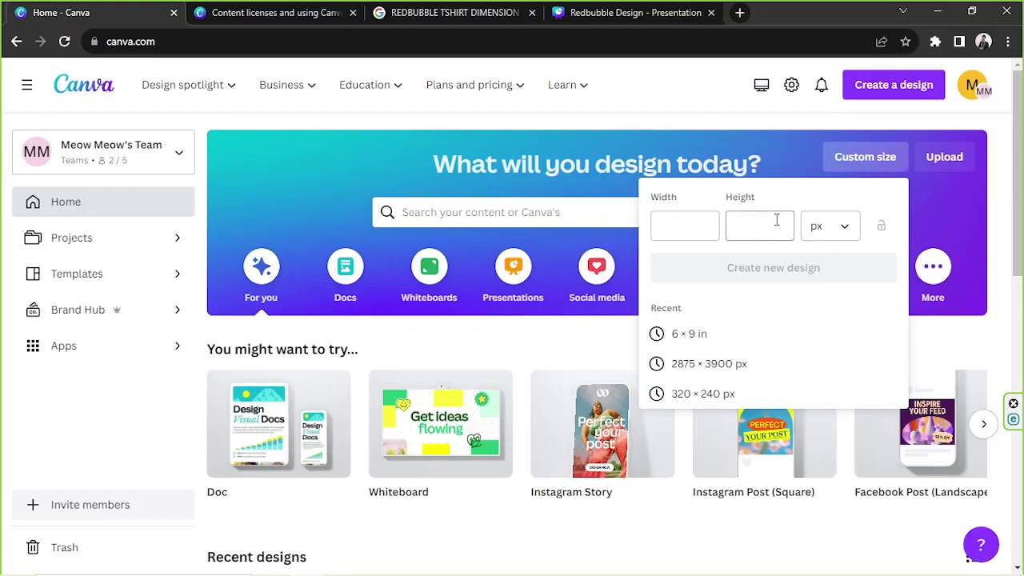
key(ctrl+3)
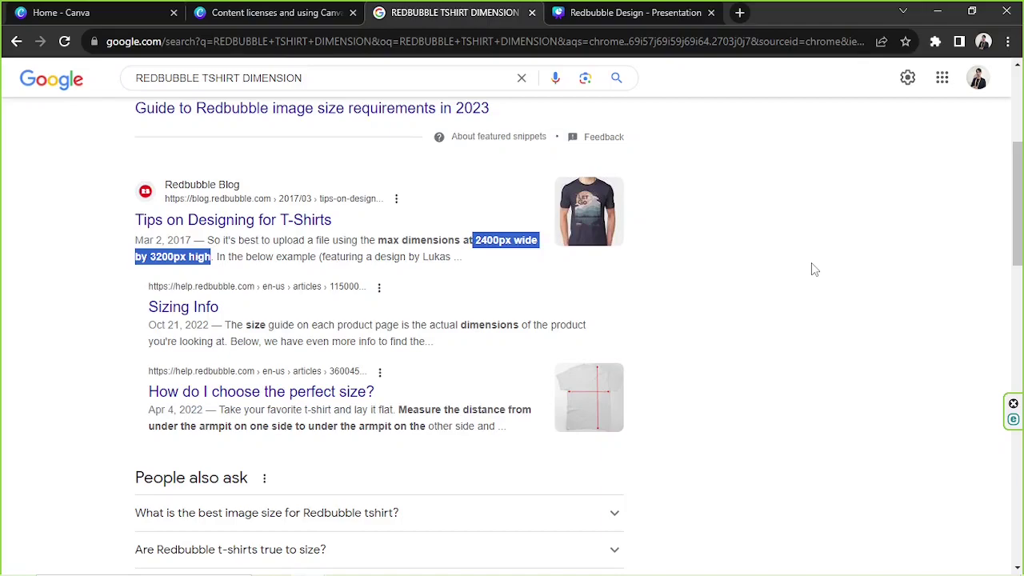
- Copy the 2400 px width from the Redbubble snippet into Canva's custom width field
click(490, 237)
drag(475, 238, 497, 240)
key(ctrl+c)
click(264, 12)
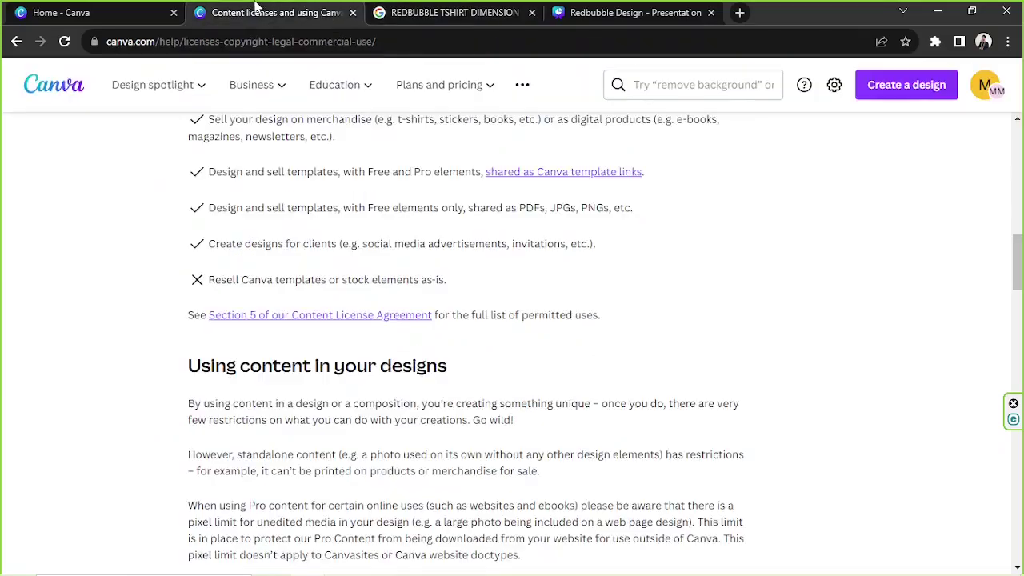
click(120, 12)
key(ctrl+v)
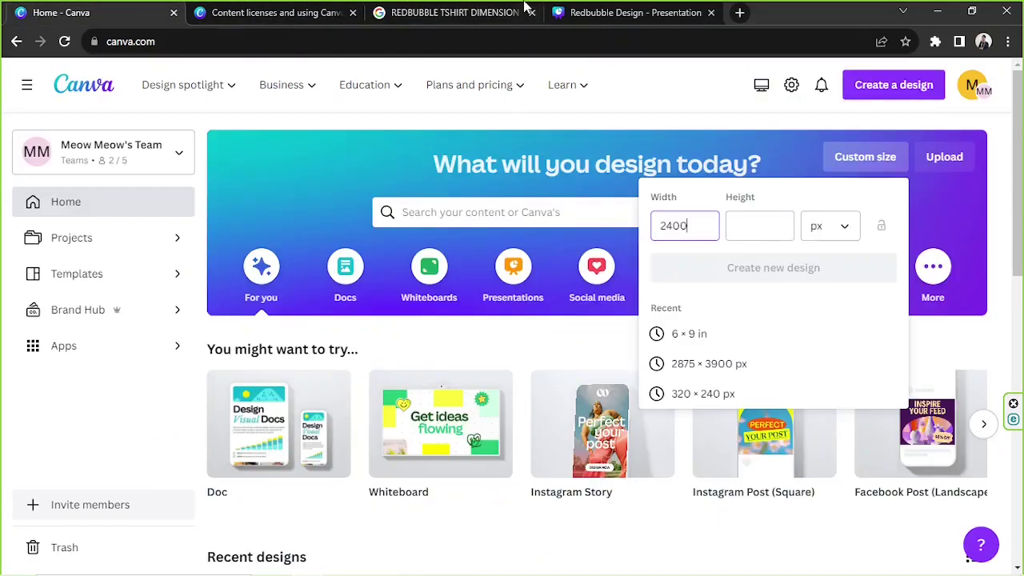
click(632, 12)
- Copy the 3200 px height from the snippet into Canva's custom height field
click(464, 12)
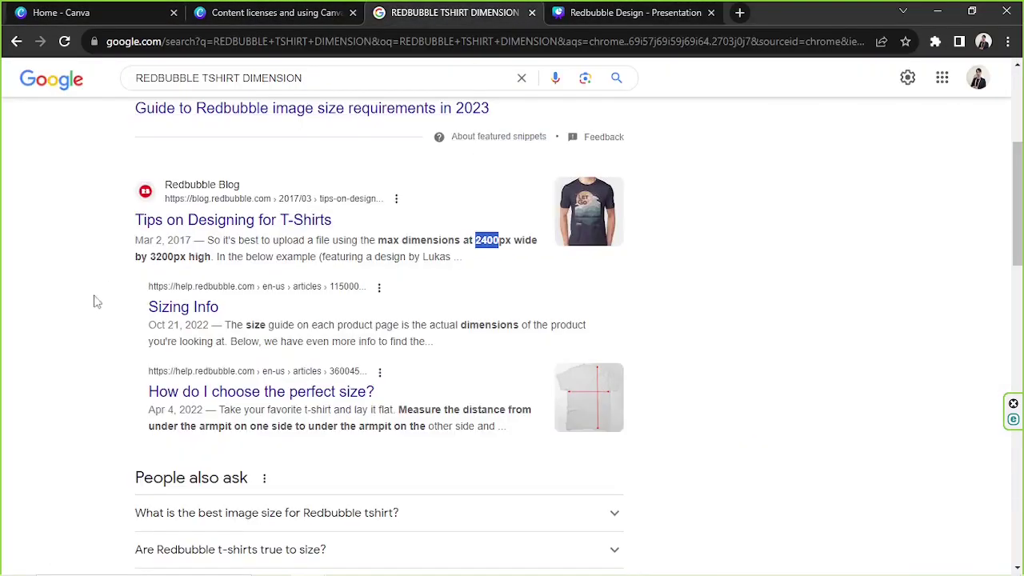
drag(149, 256, 182, 256)
key(ctrl+c)
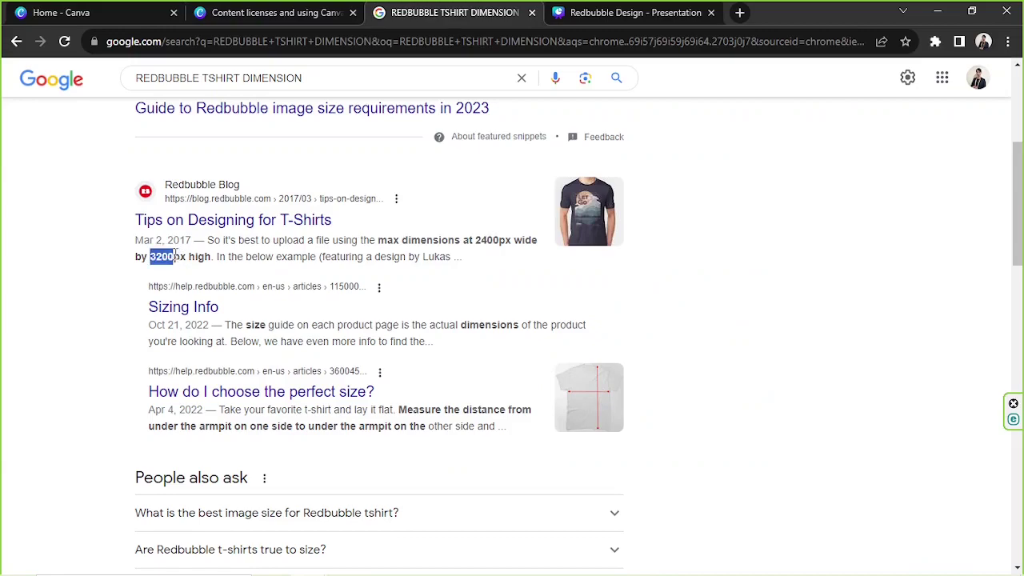
key(ctrl+1)
click(775, 227)
key(ctrl+v)
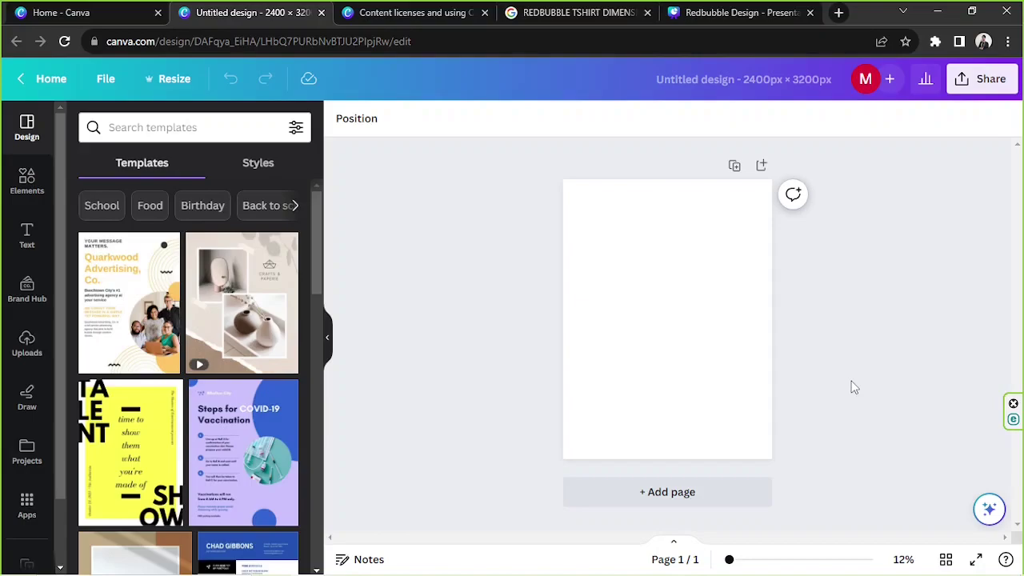
- Open Canva's content licensing page and highlight What's allowed? and t-shirts as permitted merchandise
click(395, 12)
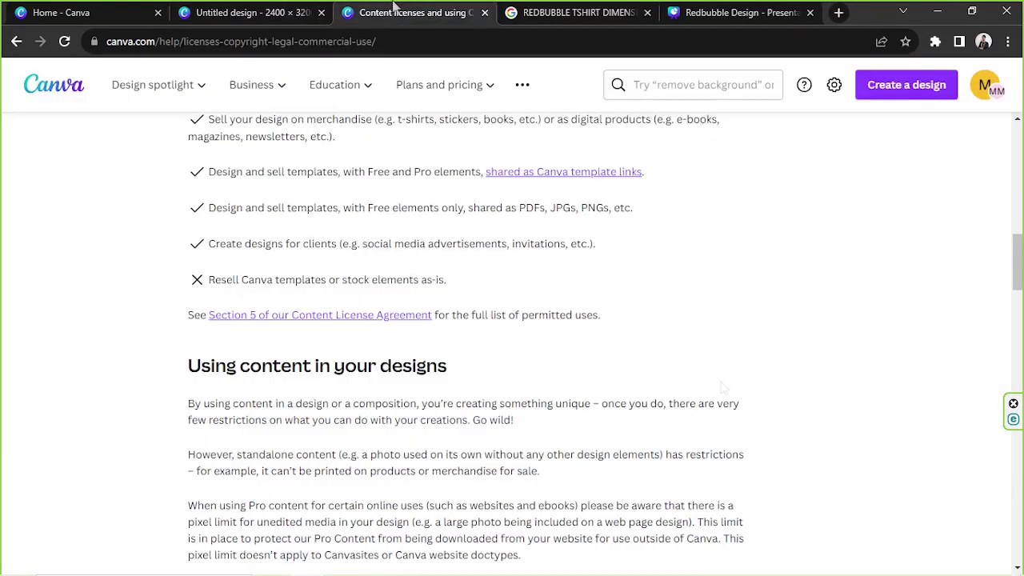
drag(1018, 263, 1018, 258)
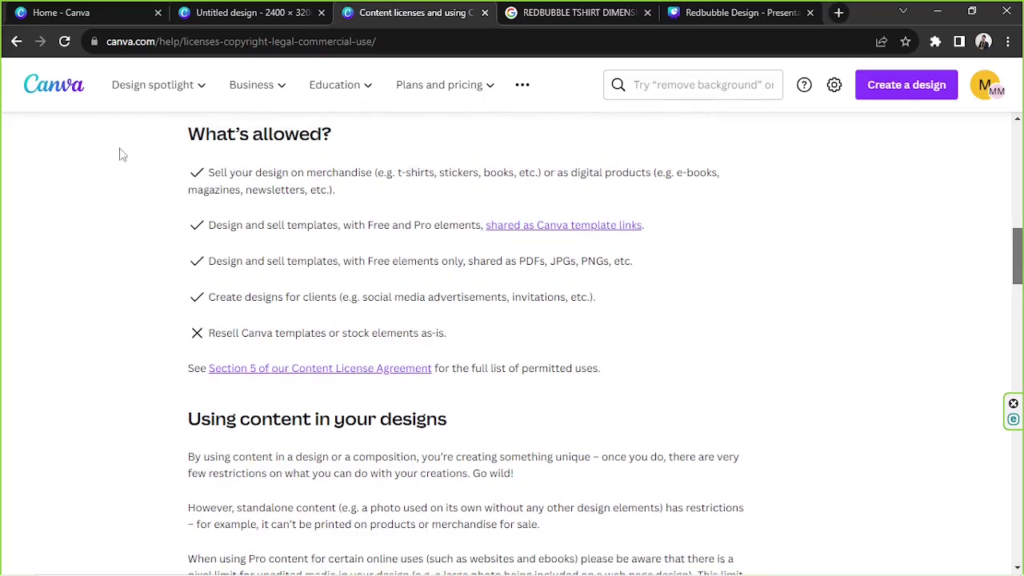
drag(183, 143, 380, 144)
click(369, 206)
drag(397, 172, 435, 172)
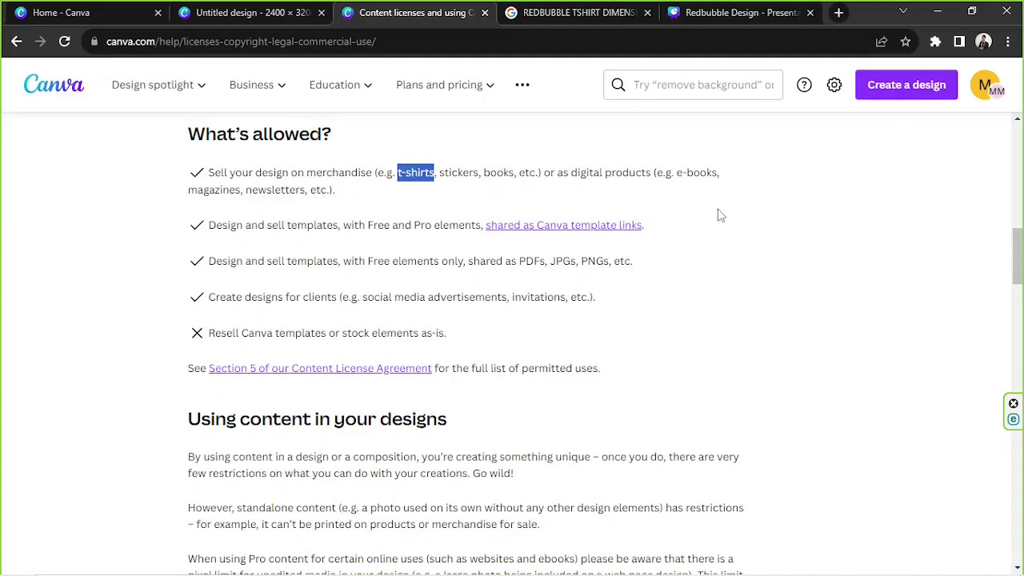
- Highlight the standalone-content restriction and the content-in-designs paragraph, then return to the blank design
scroll(719, 215, down, 2)
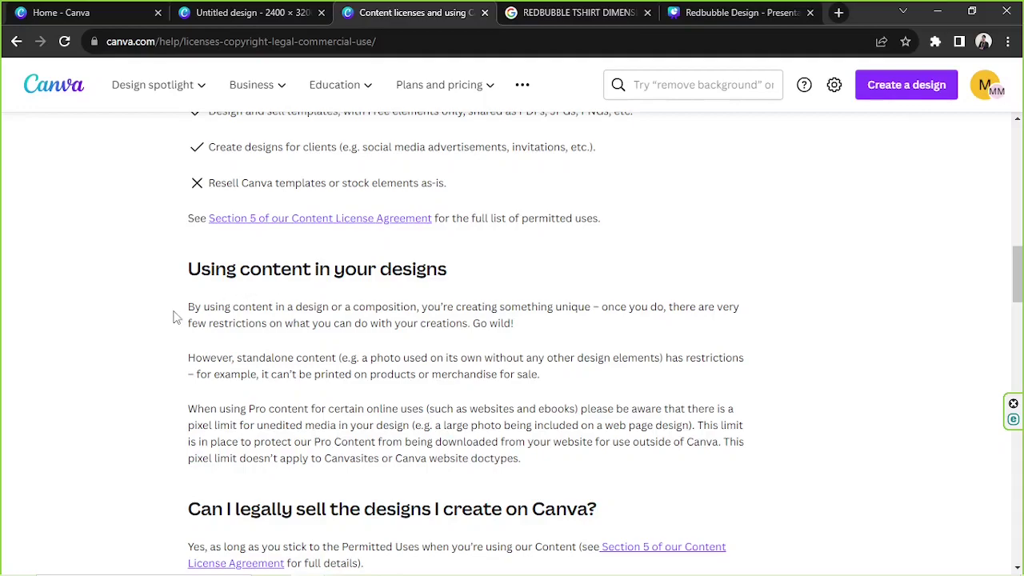
drag(244, 354, 569, 374)
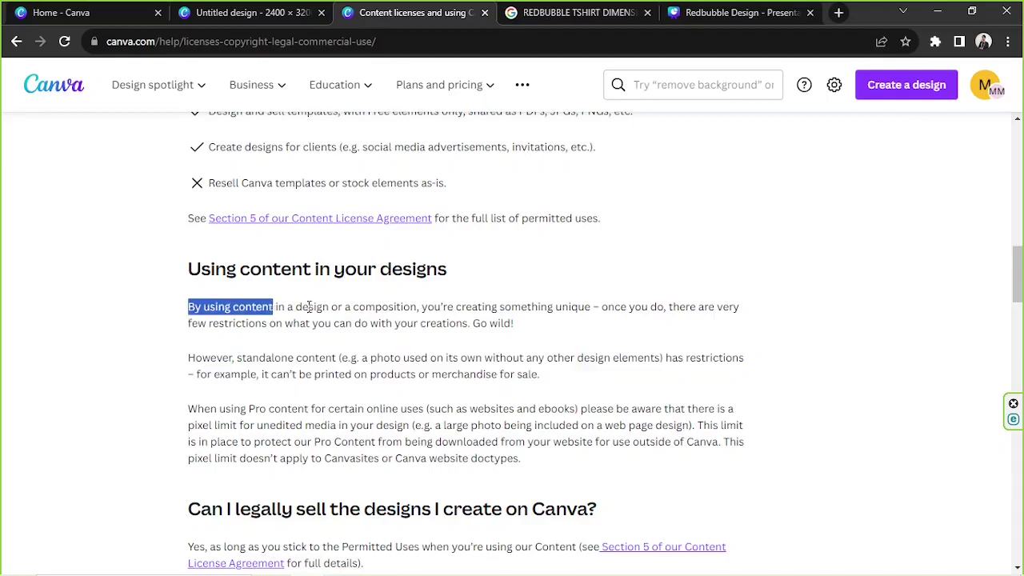
drag(321, 306, 548, 325)
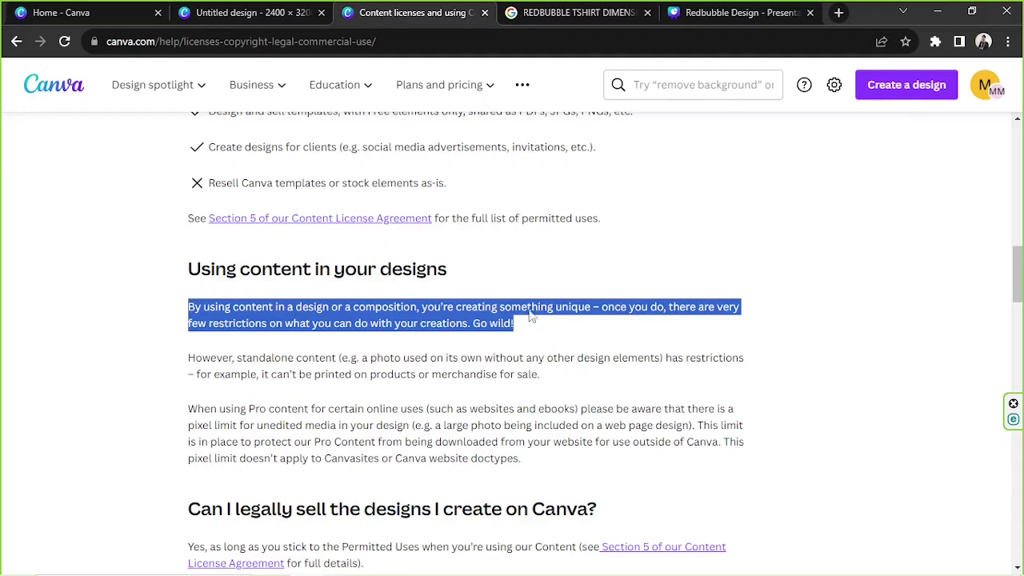
click(226, 10)
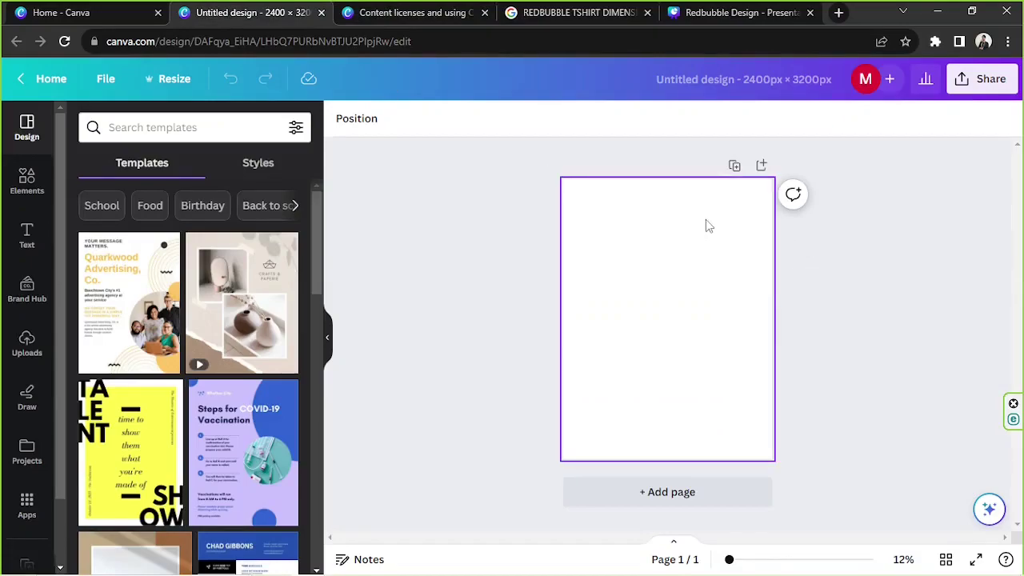
- Search Elements for 'food', filter to Graphics, and scroll through the graphic results
click(26, 196)
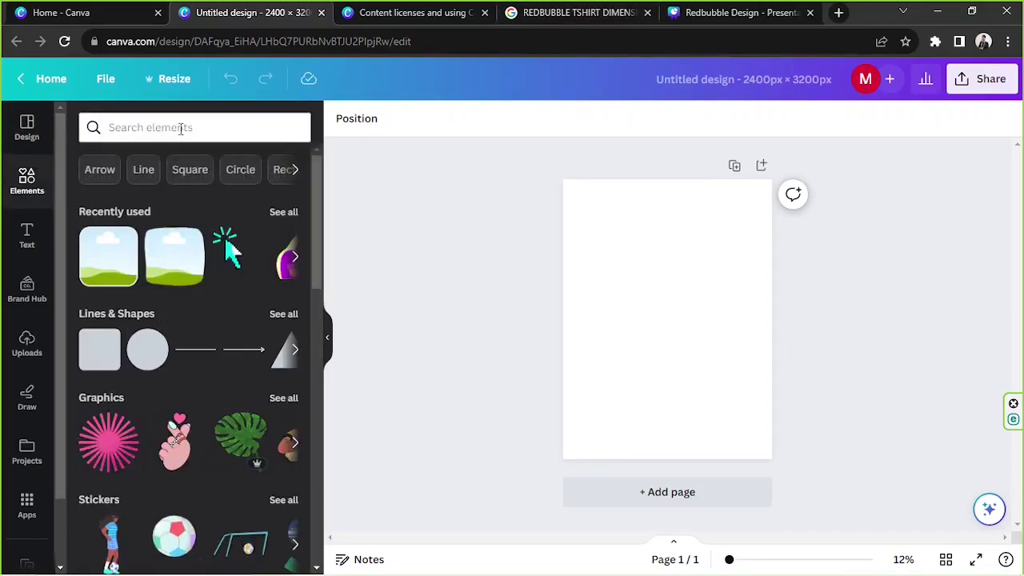
click(181, 128)
text(food)
key(Return)
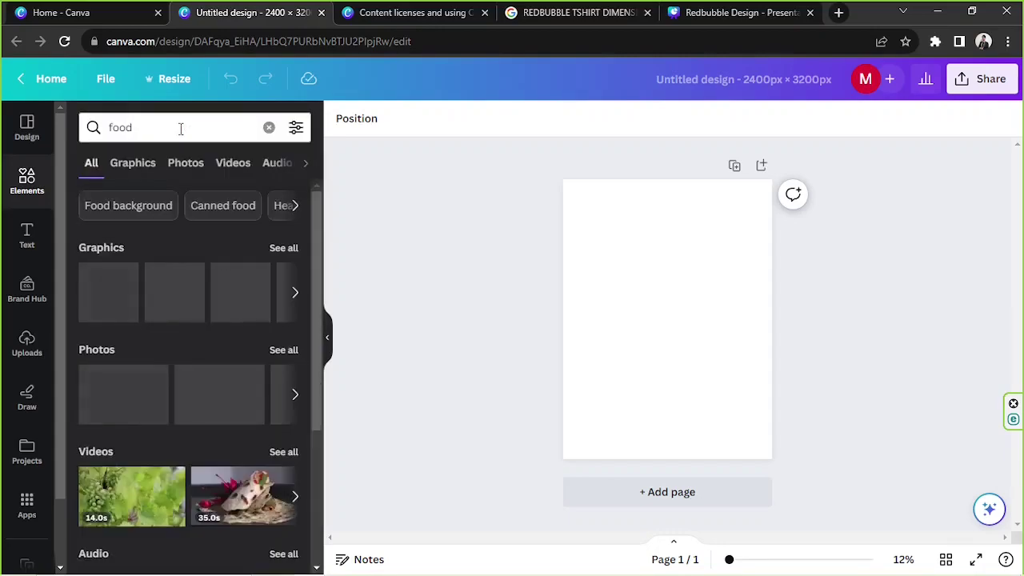
click(130, 165)
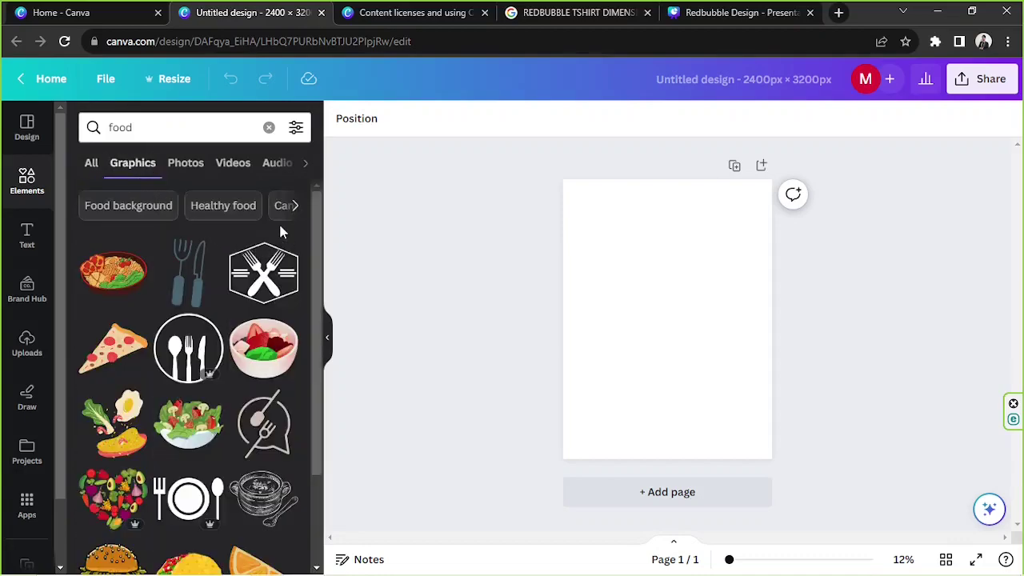
scroll(280, 228, down, 5)
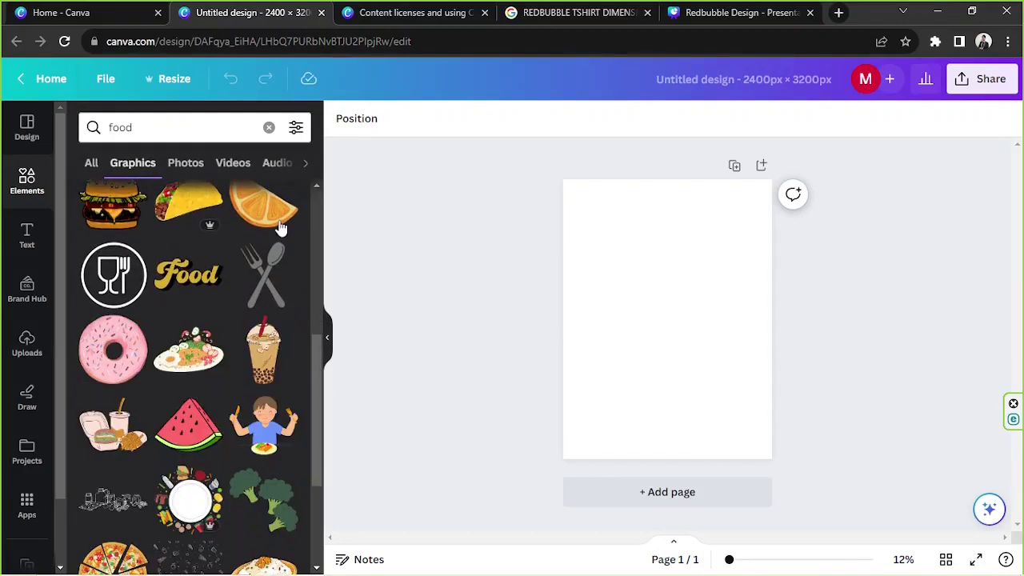
scroll(280, 228, down, 3)
scroll(280, 224, down, 5)
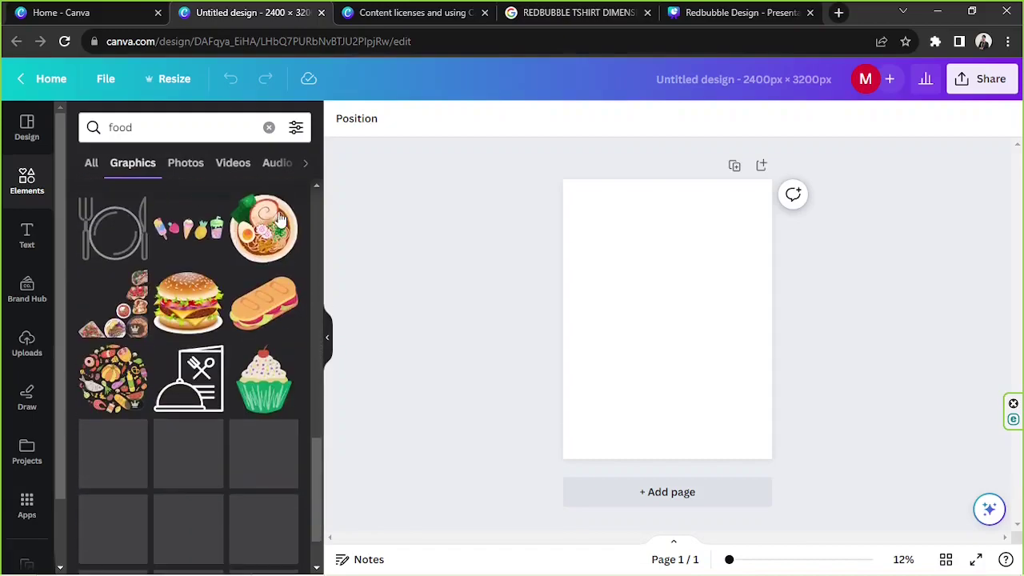
scroll(280, 218, down, 5)
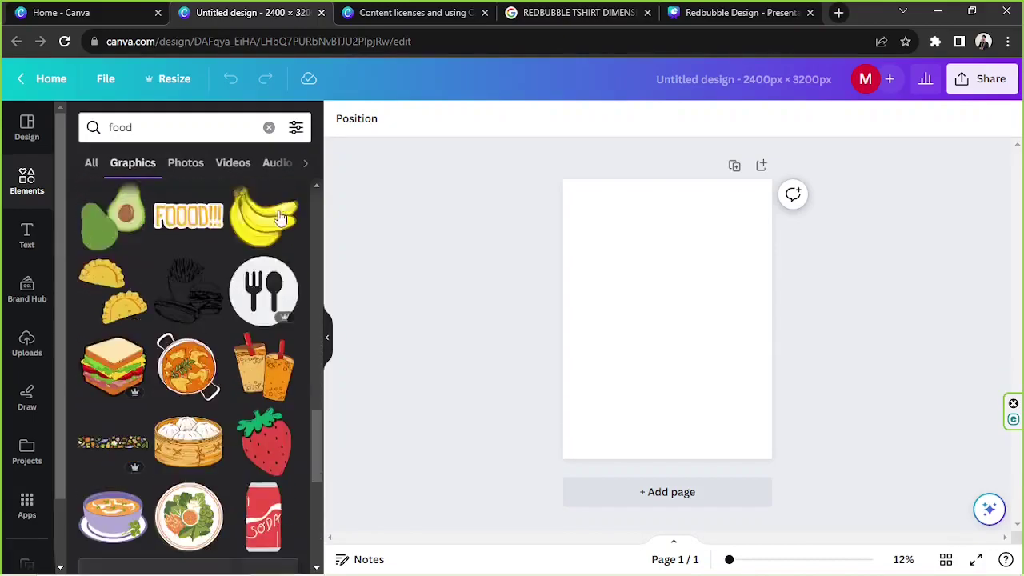
scroll(280, 218, down, 5)
- Add the sushi graphic, enlarge it, and browse its Magic Recommendations
click(188, 228)
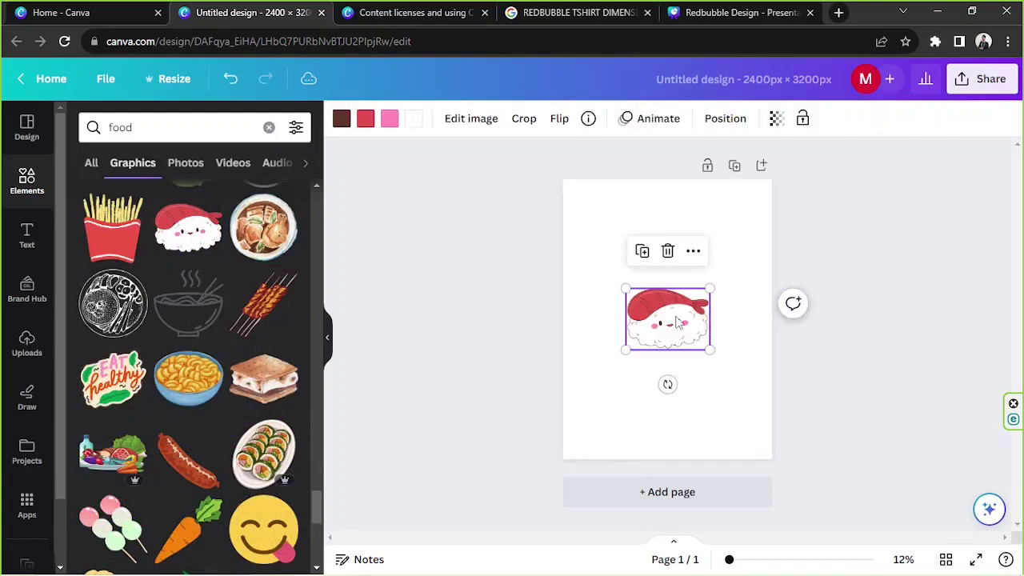
drag(707, 350, 683, 325)
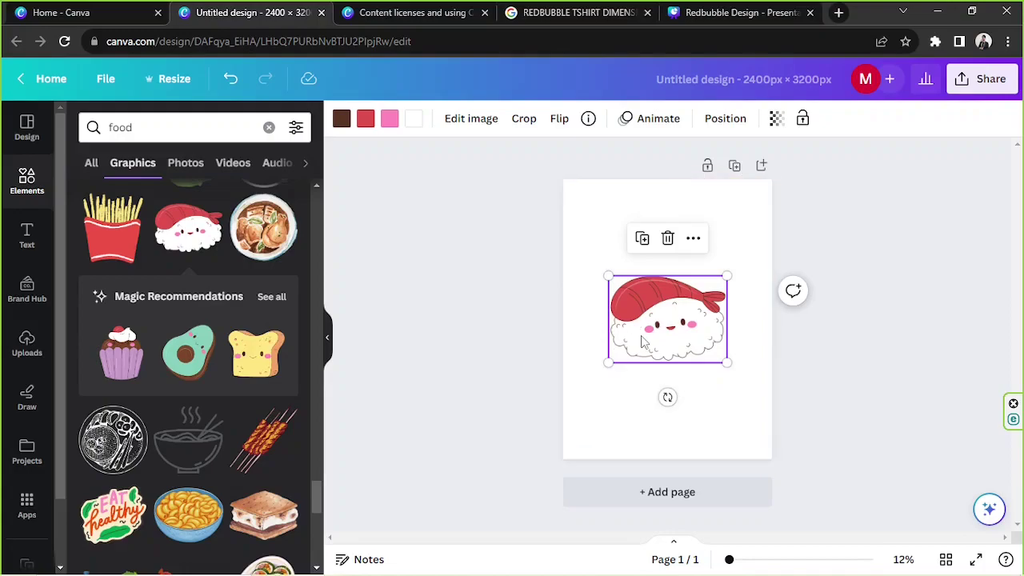
click(272, 301)
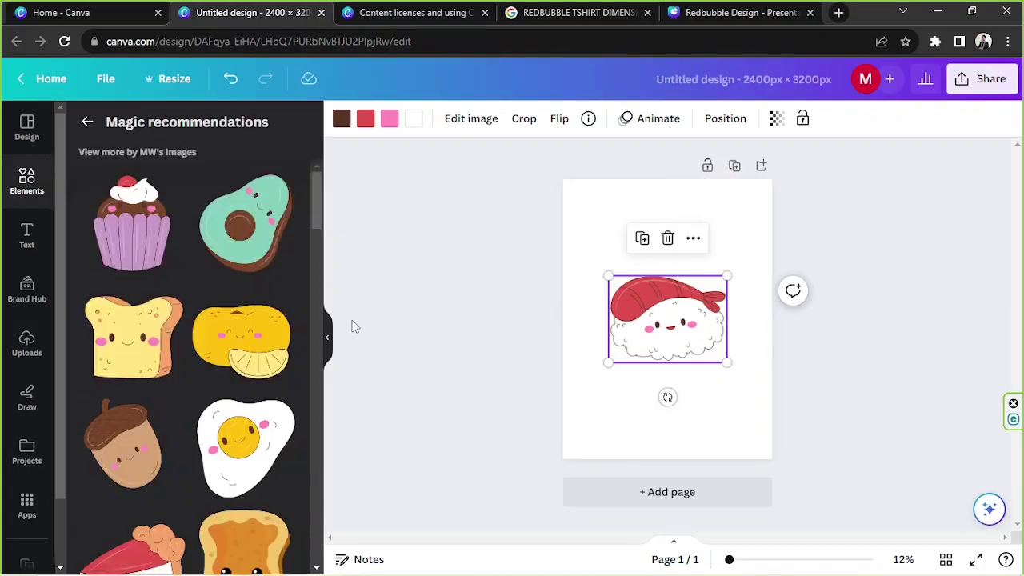
scroll(268, 312, down, 3)
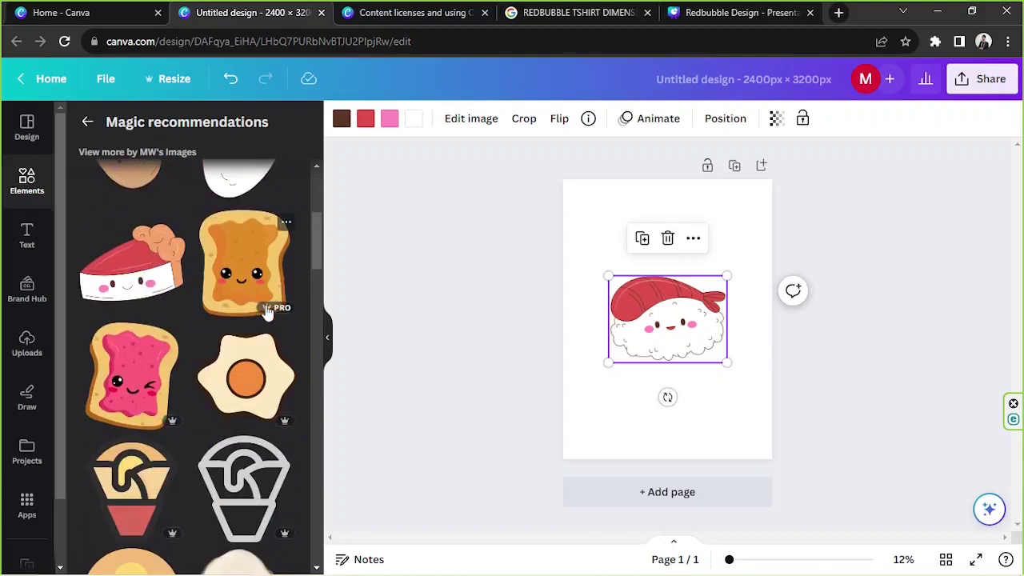
scroll(268, 312, down, 1)
scroll(268, 312, up, 5)
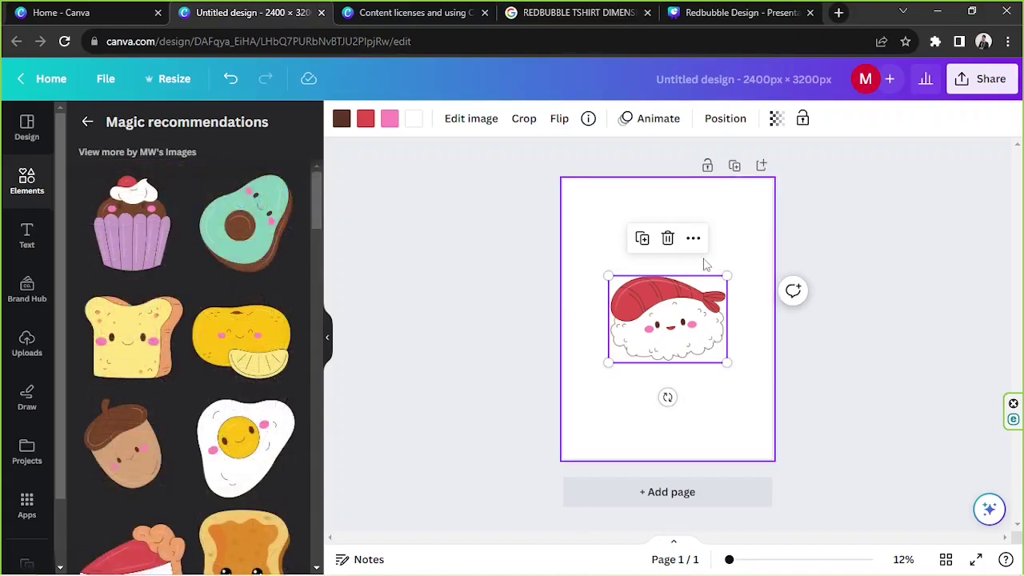
- Replace the sushi with the cupcake graphic, centred on the page
click(668, 238)
click(136, 226)
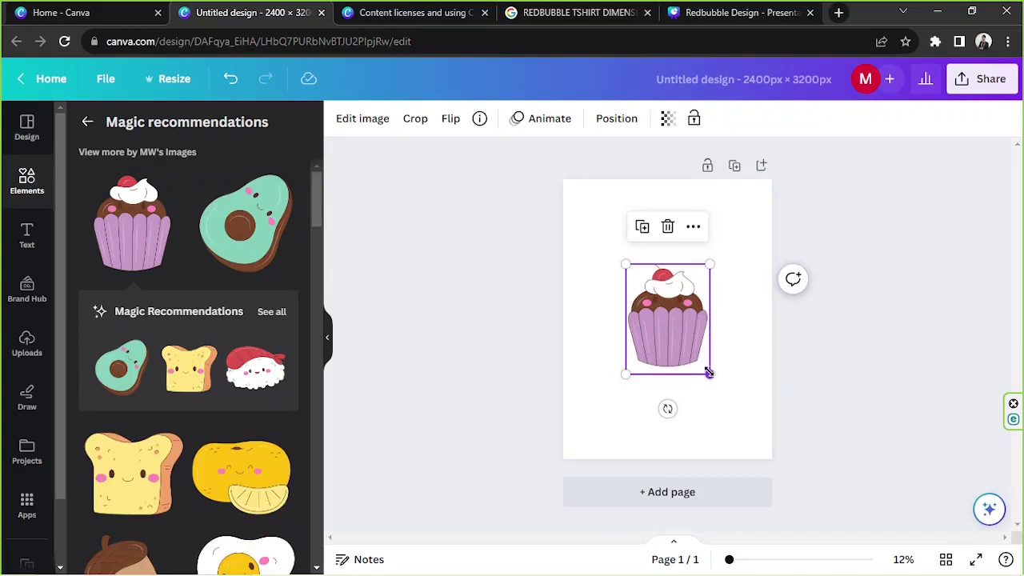
mouse_move(678, 337)
mouse_down()
mouse_move(669, 343)
mouse_move(676, 330)
mouse_up()
click(334, 341)
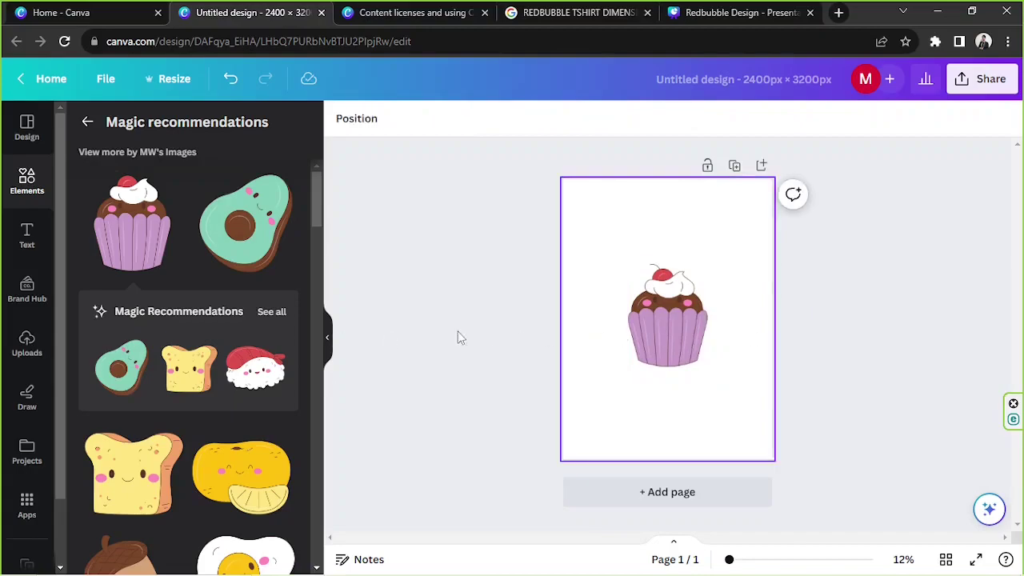
- Add a size-118 text box reading 'You're My' centred near the top of the page
click(328, 342)
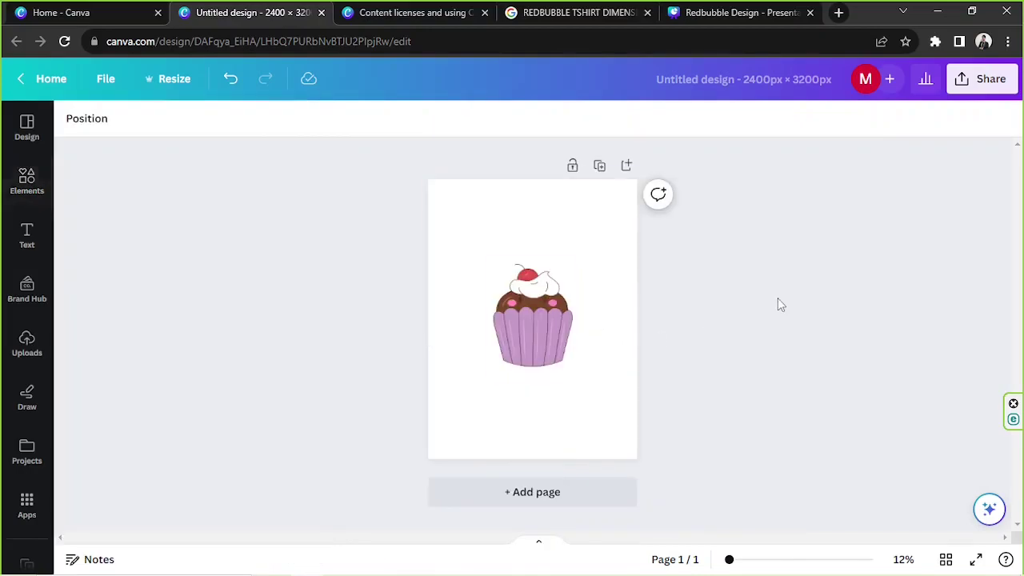
click(528, 312)
click(721, 375)
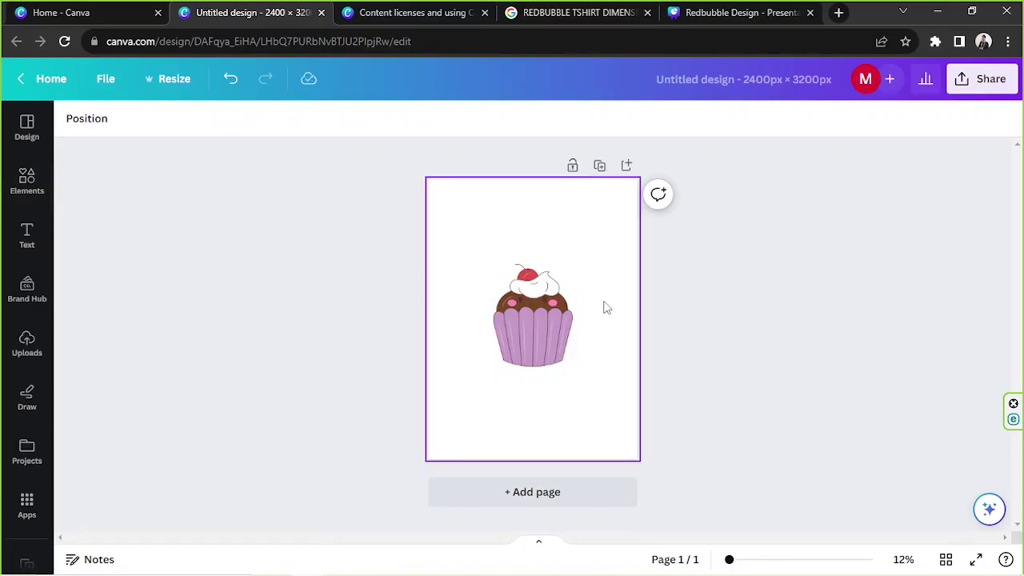
click(24, 240)
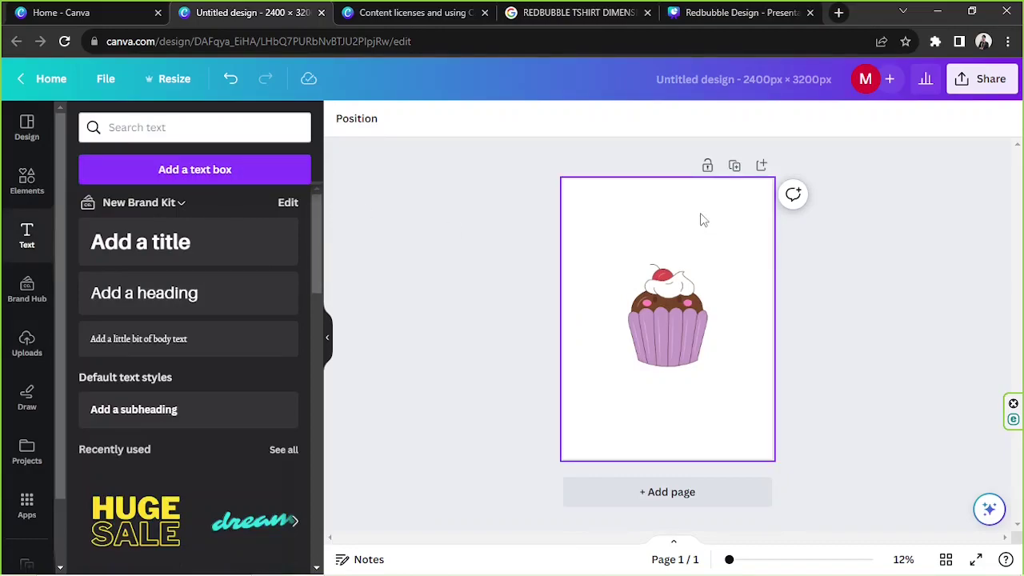
key(t)
drag(657, 318, 570, 264)
drag(628, 346, 680, 265)
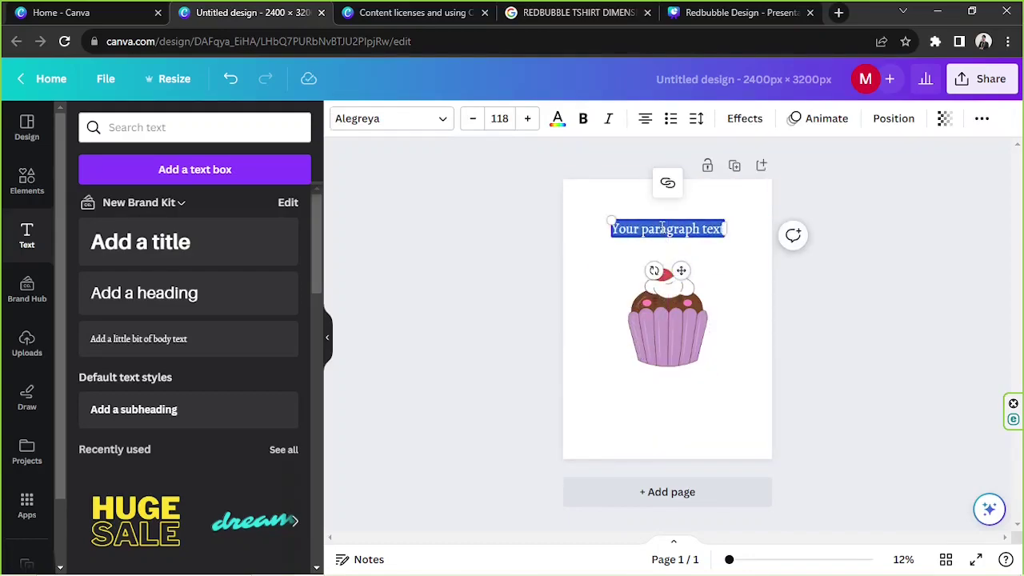
text(You're My)
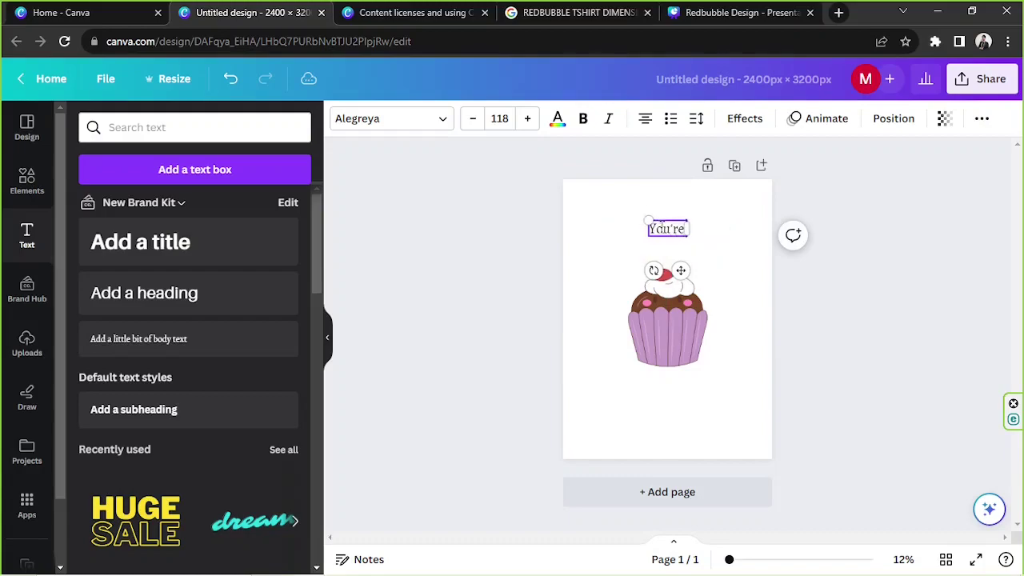
click(840, 345)
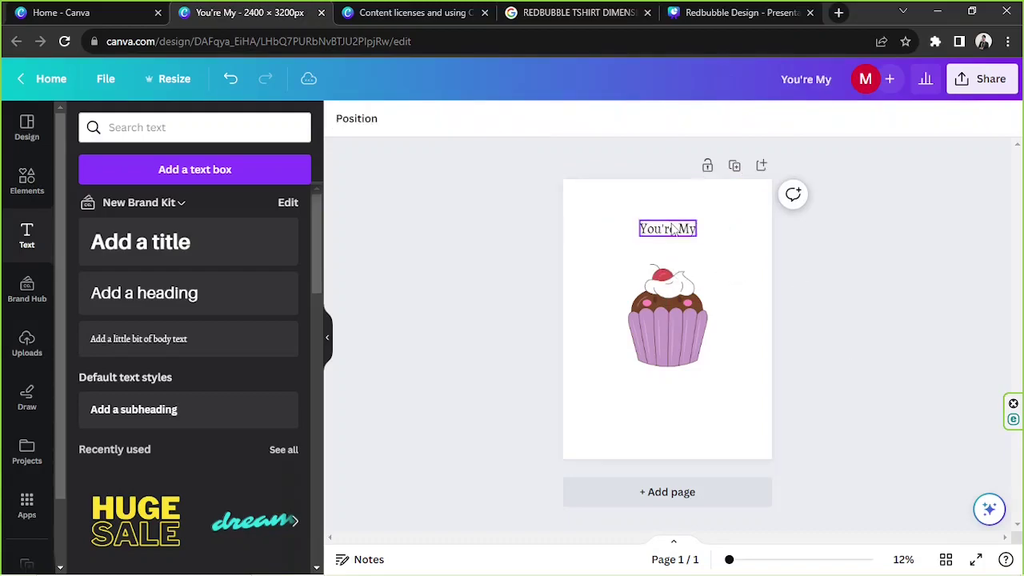
drag(668, 226, 678, 400)
- Duplicate the text below the cupcake and change the copy to 'Cupcake'
click(645, 200)
double_click(674, 392)
key(BackSpace)
text(Cup)
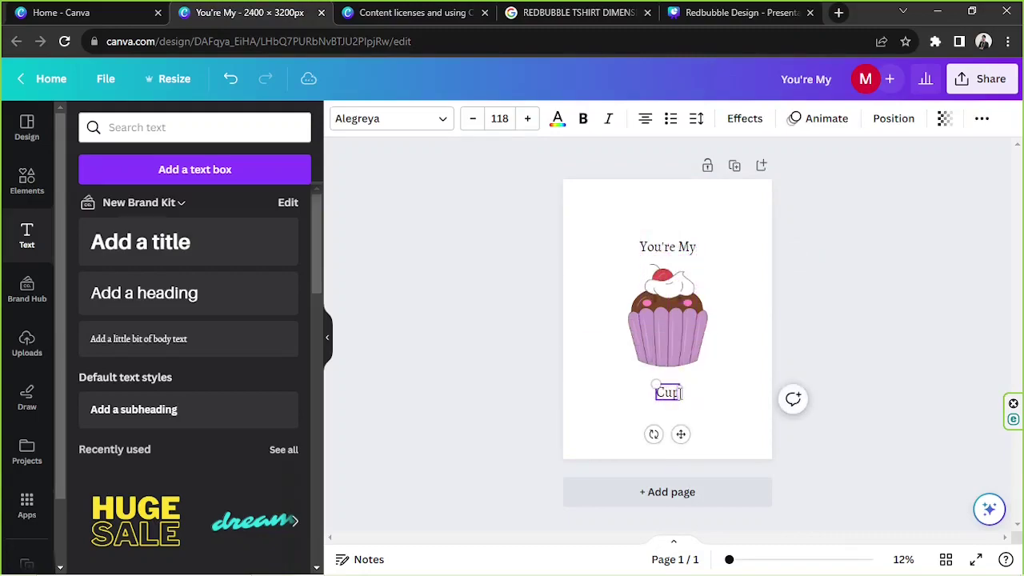
text(cake)
click(767, 365)
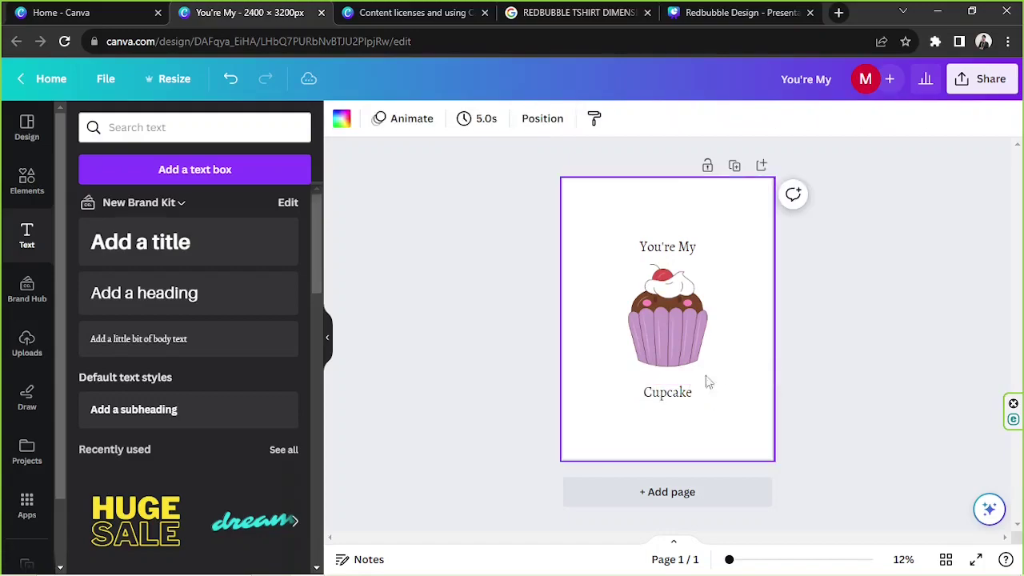
drag(676, 405, 677, 399)
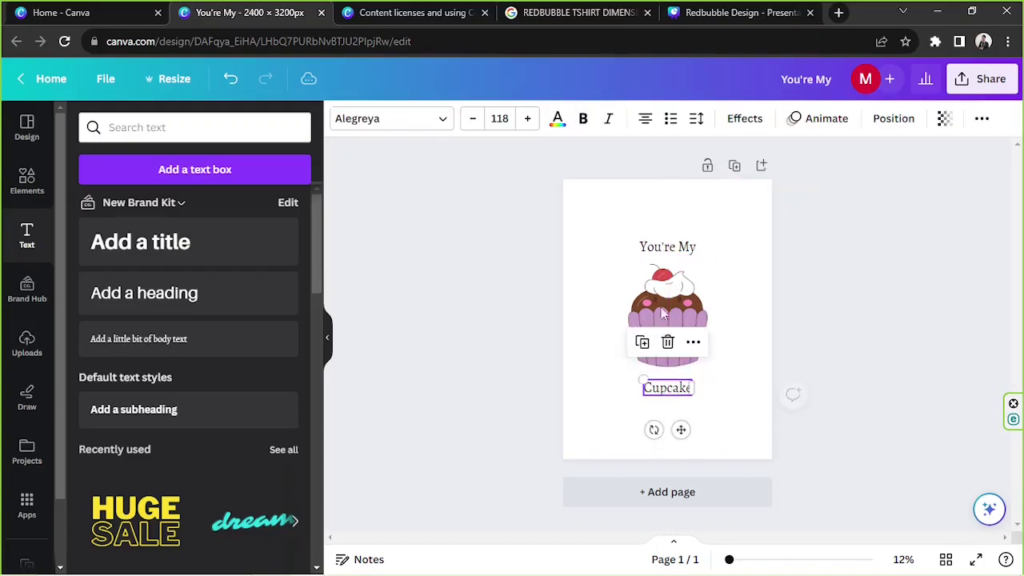
- Zoom the page to 16% and select the You're My text
click(662, 246)
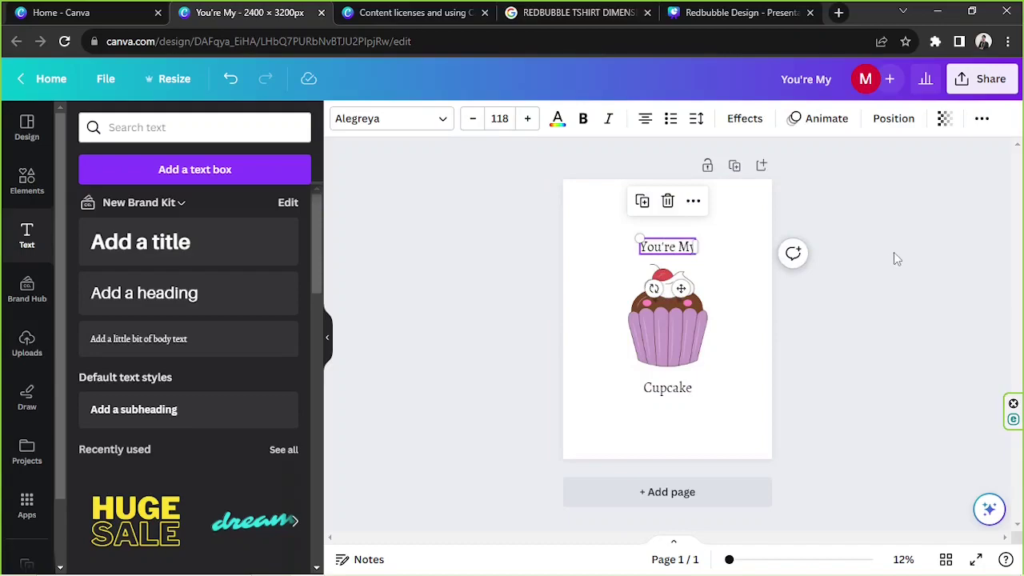
click(709, 267)
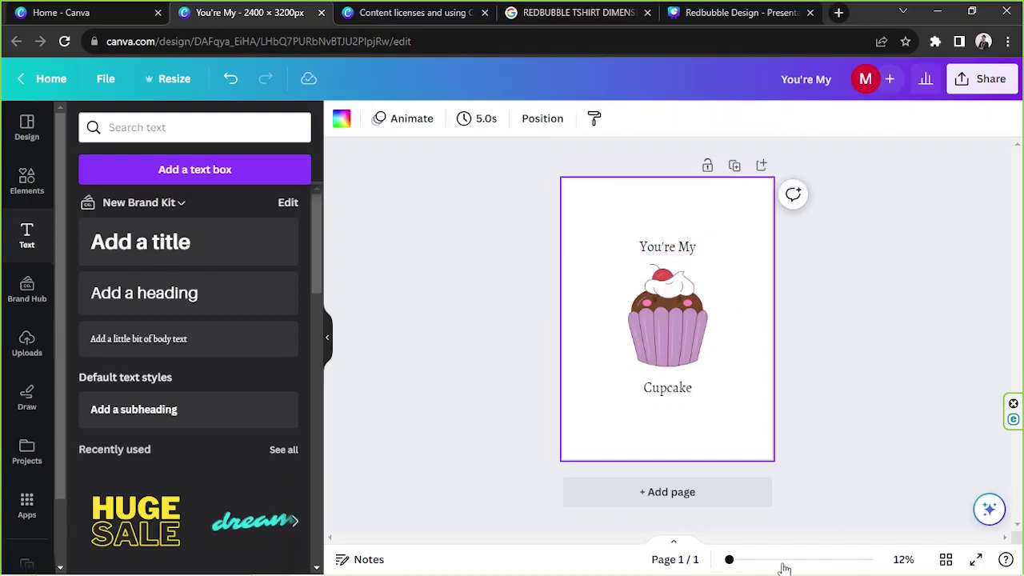
click(735, 560)
drag(734, 560, 741, 560)
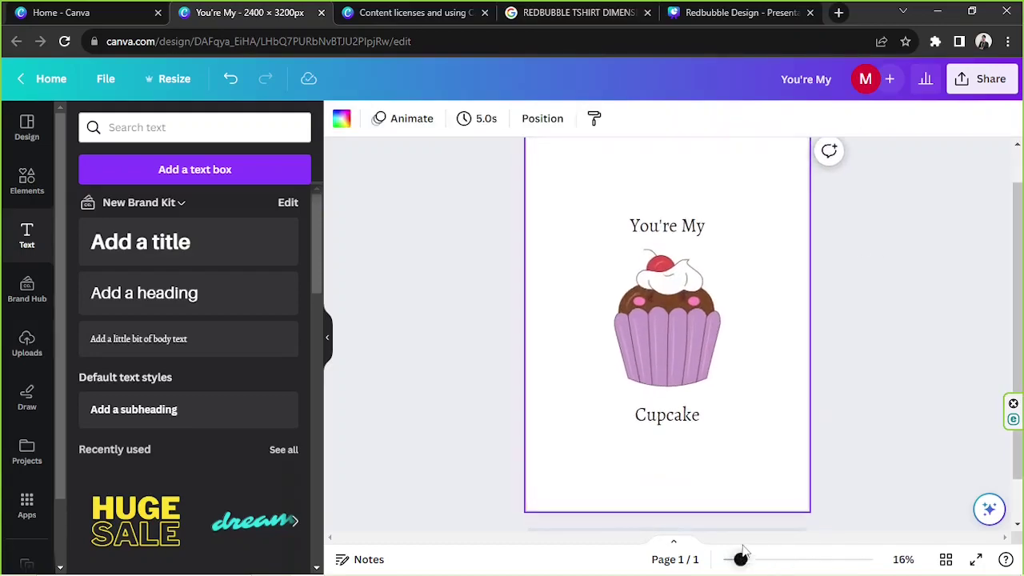
click(664, 226)
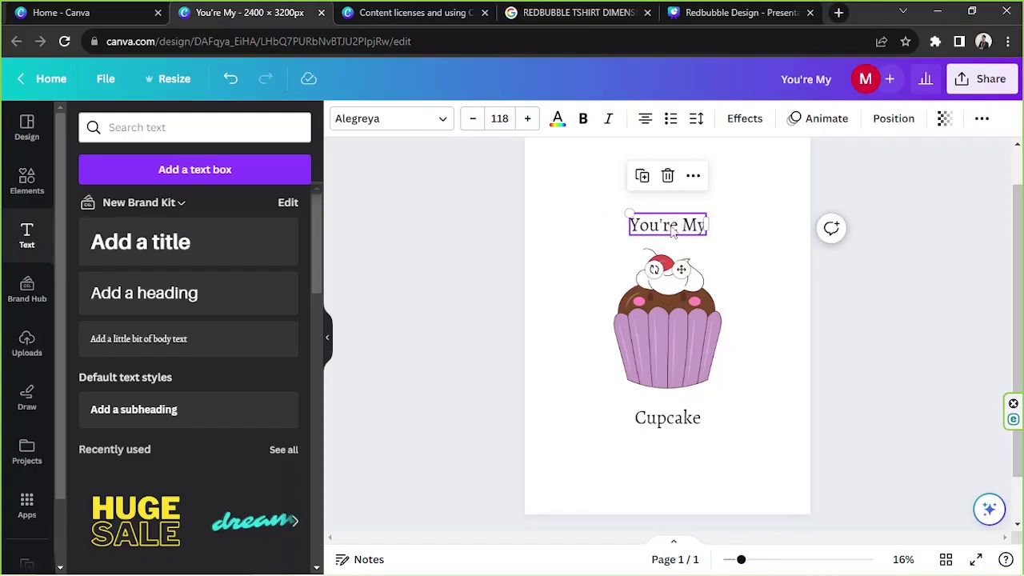
- Search 'handwriting' fonts and apply One Little Font to the You're My text
click(407, 122)
click(188, 169)
text(handwriting)
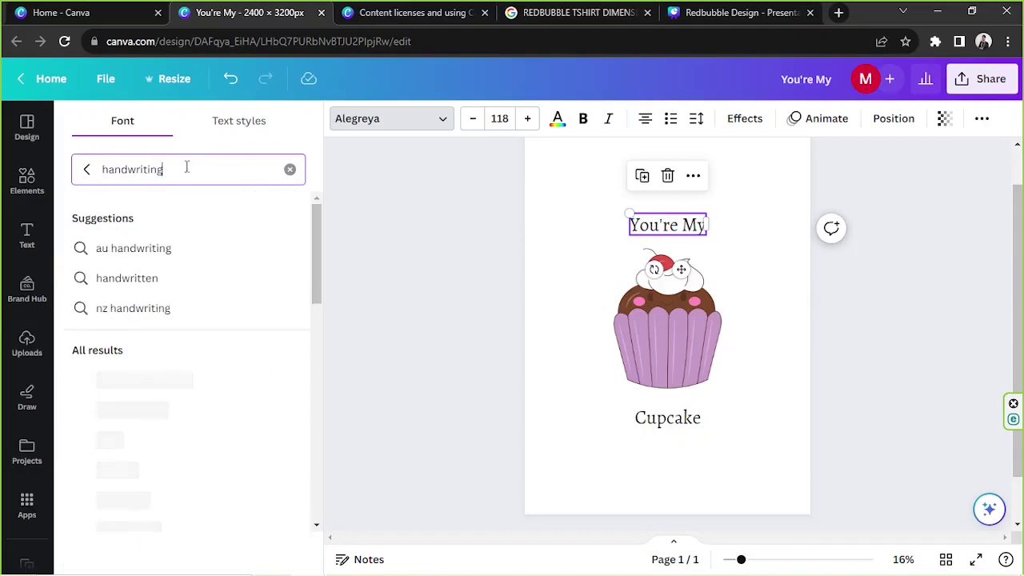
scroll(222, 336, down, 3)
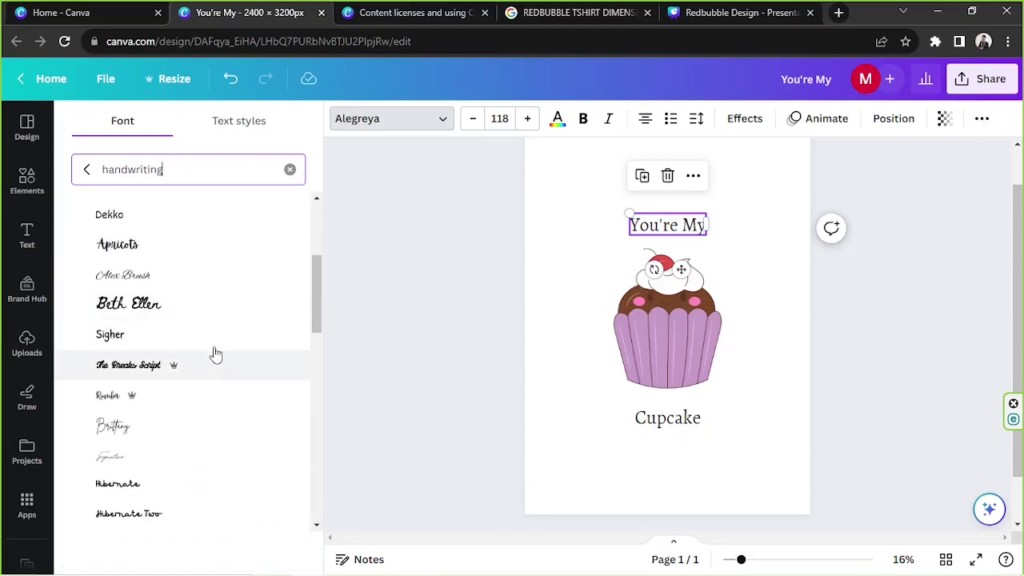
scroll(212, 350, down, 4)
scroll(215, 350, down, 5)
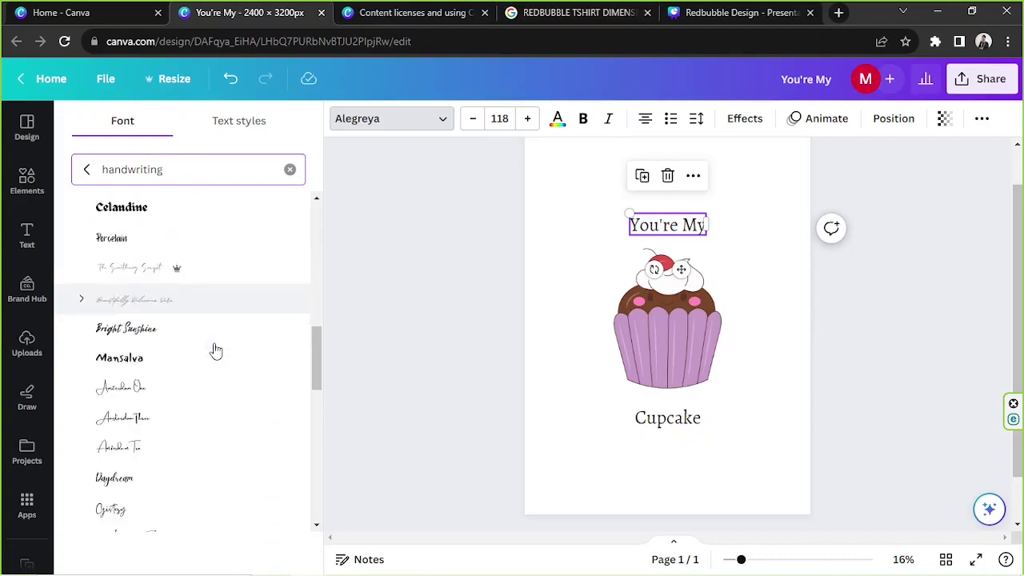
scroll(148, 332, down, 2)
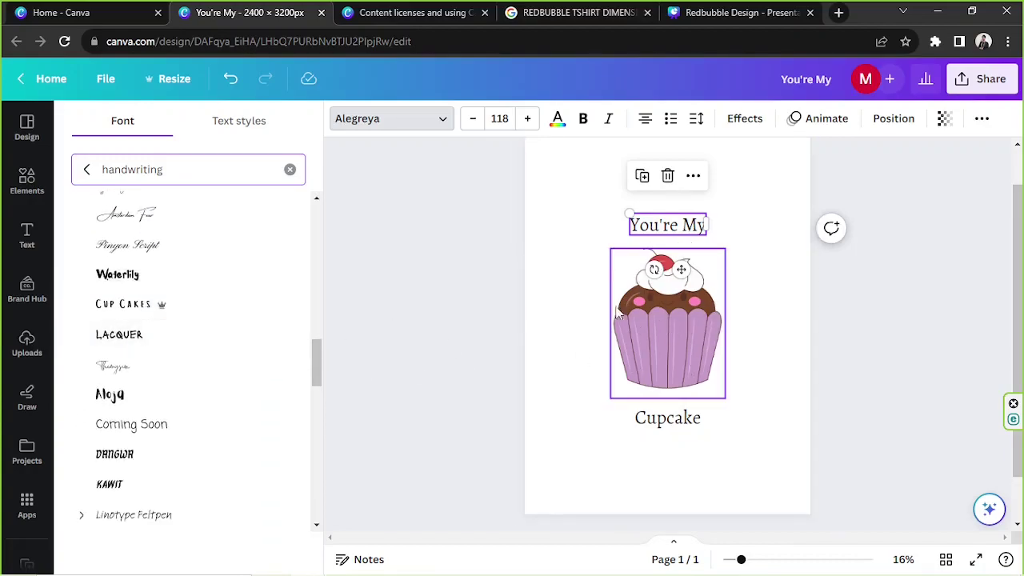
scroll(173, 335, down, 1)
click(172, 352)
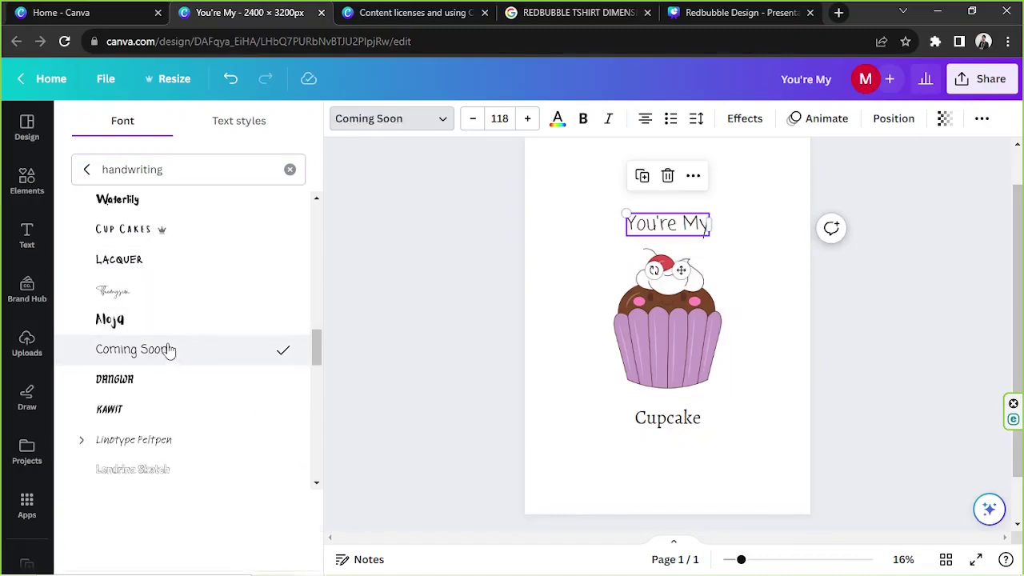
scroll(187, 326, down, 4)
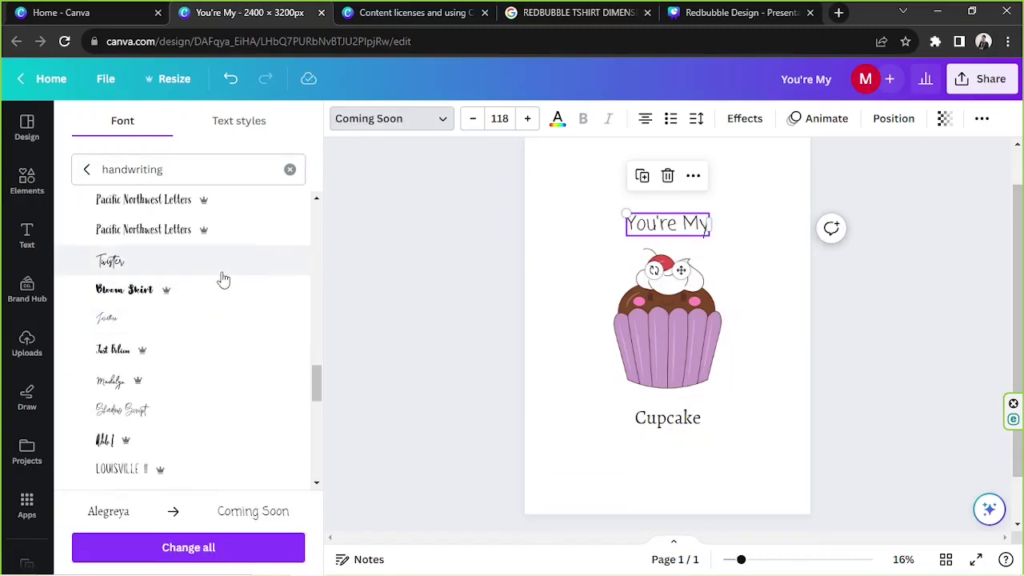
scroll(269, 318, down, 6)
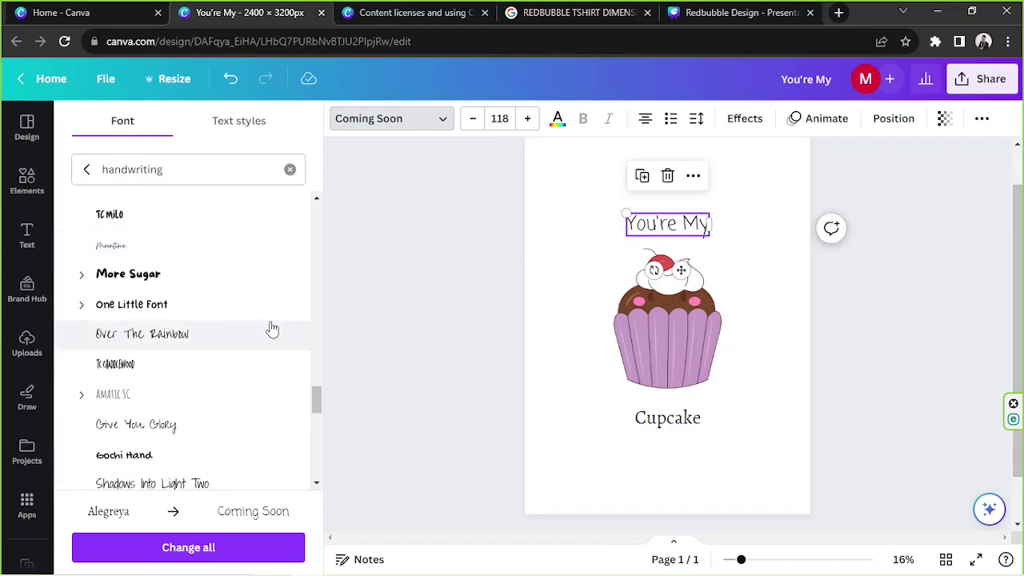
click(270, 308)
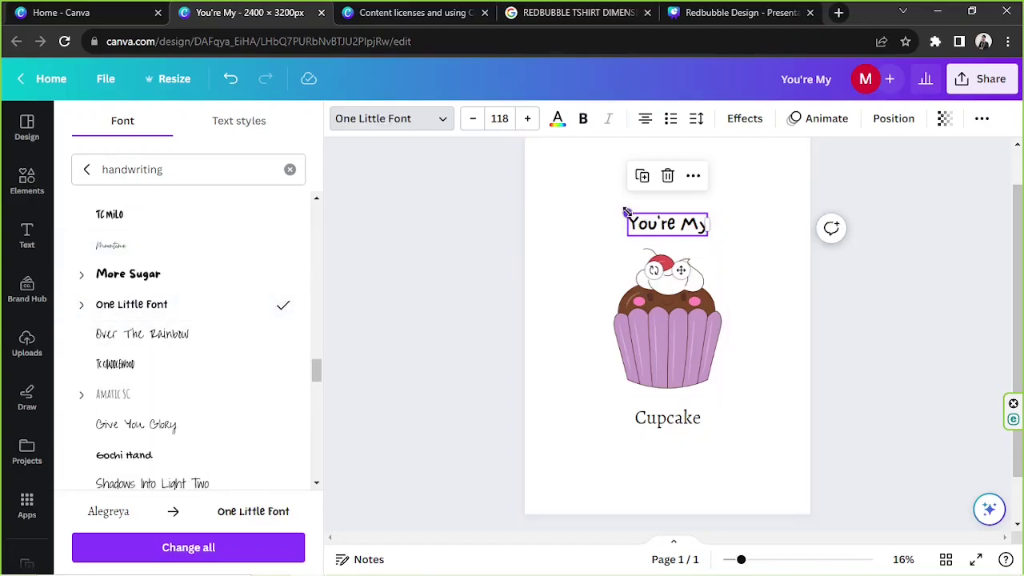
- Retype the top text in capitals as 'YOU'RE MY' and nudge it into place
drag(655, 240, 655, 240)
double_click(659, 229)
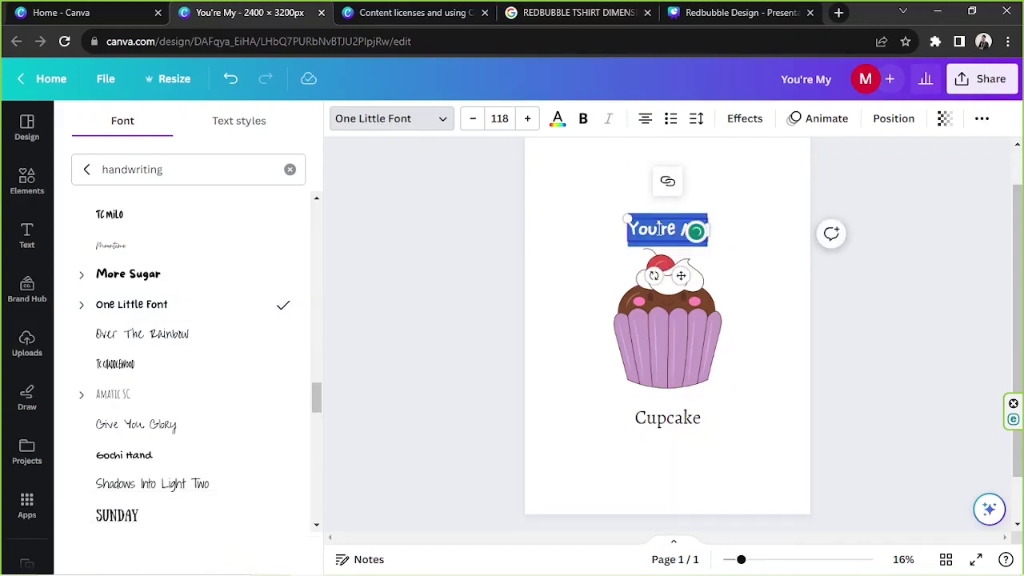
text(you're)
key(ctrl+a)
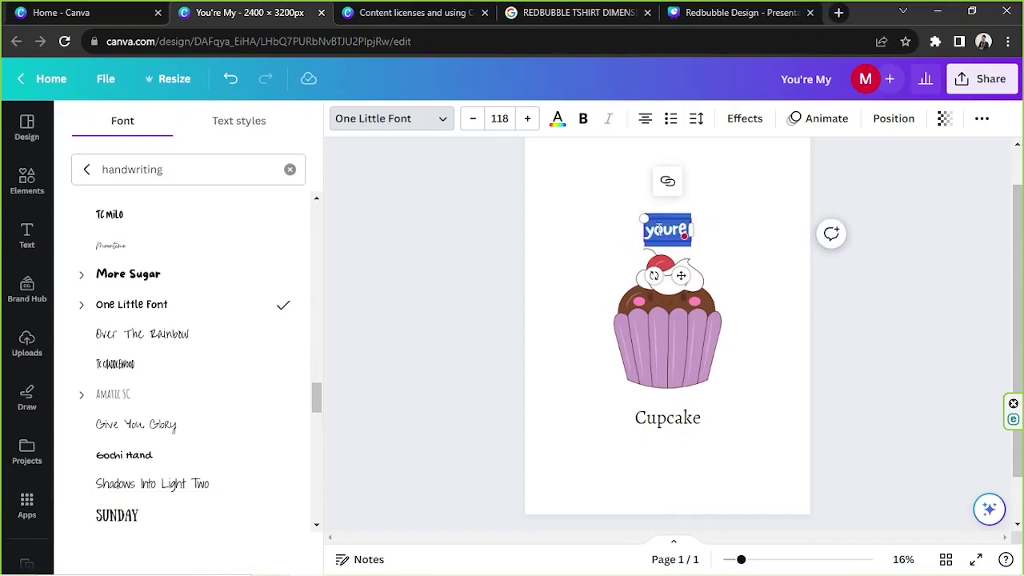
text(YOU'RE NT)
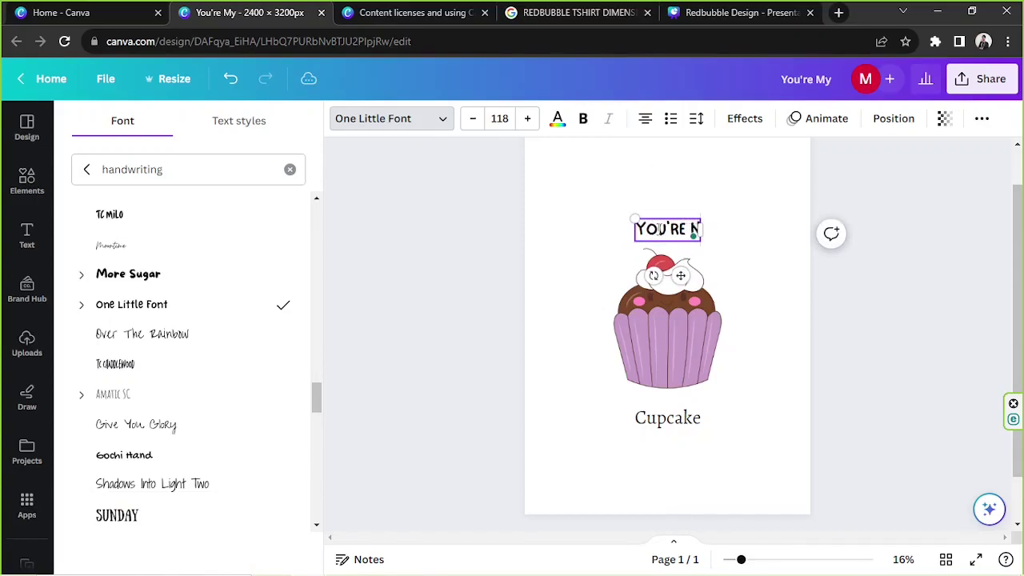
key(BackSpace)
key(BackSpace)
text(MY)
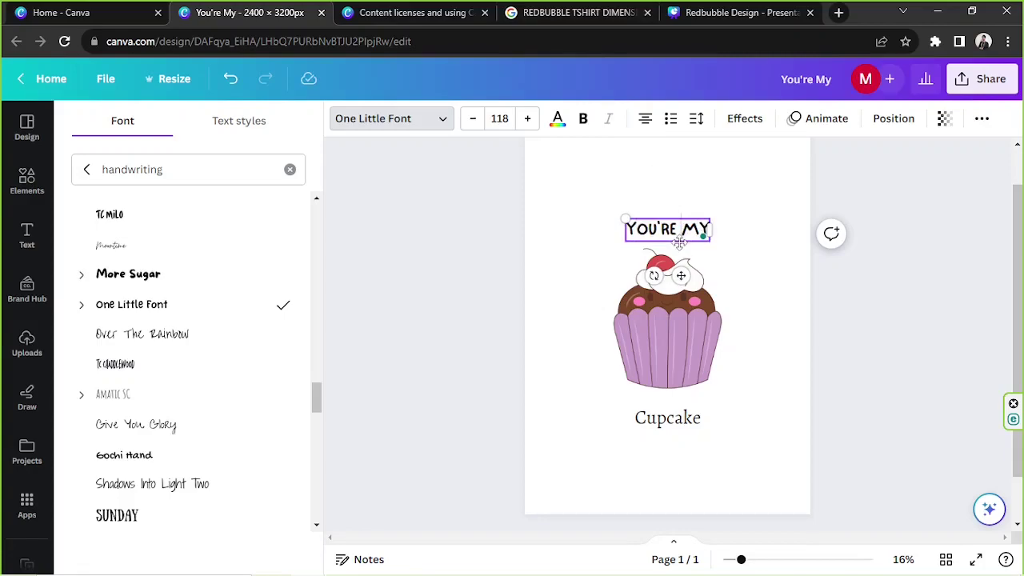
drag(681, 242, 678, 247)
- Preview text effects and apply Splice to YOU'RE MY, enlarging it and shifting it right
click(740, 120)
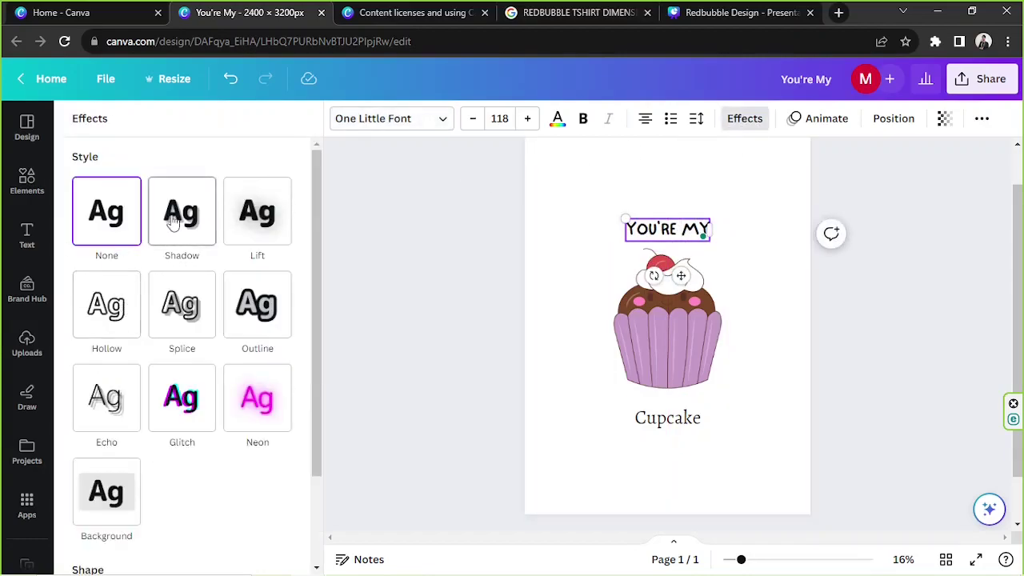
click(179, 222)
click(254, 214)
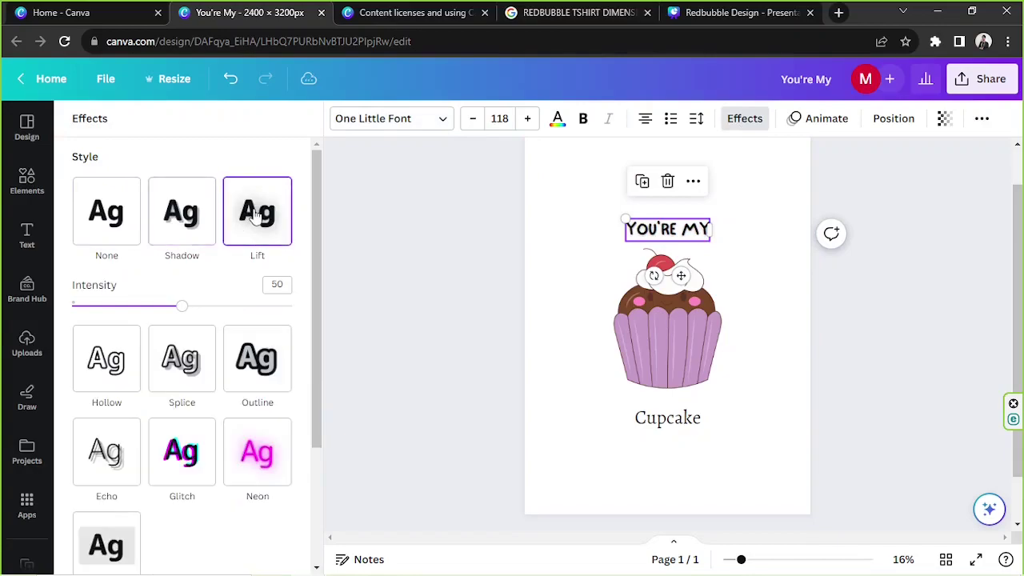
click(114, 361)
click(181, 304)
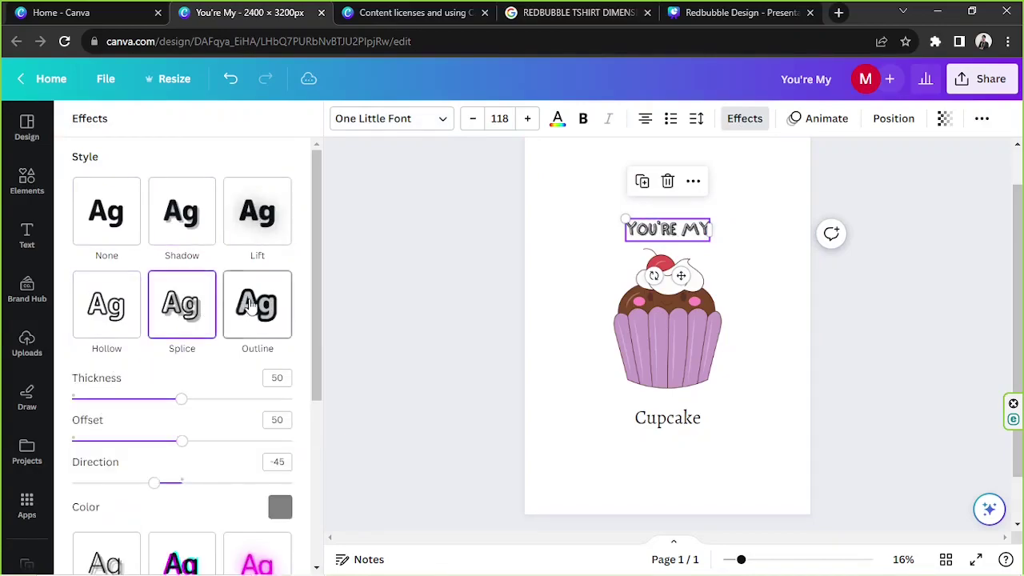
click(256, 304)
click(108, 480)
click(200, 323)
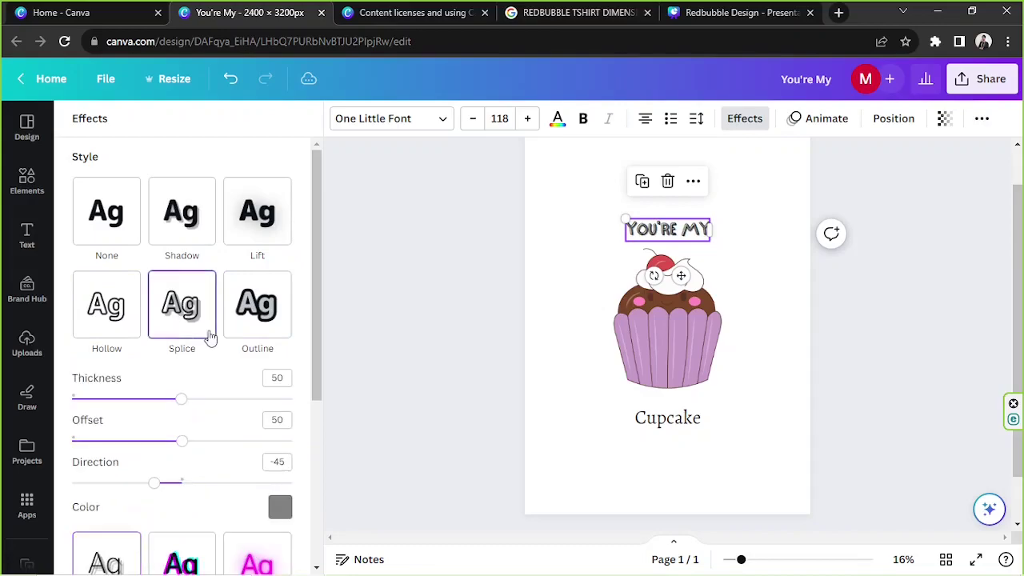
scroll(194, 304, down, 2)
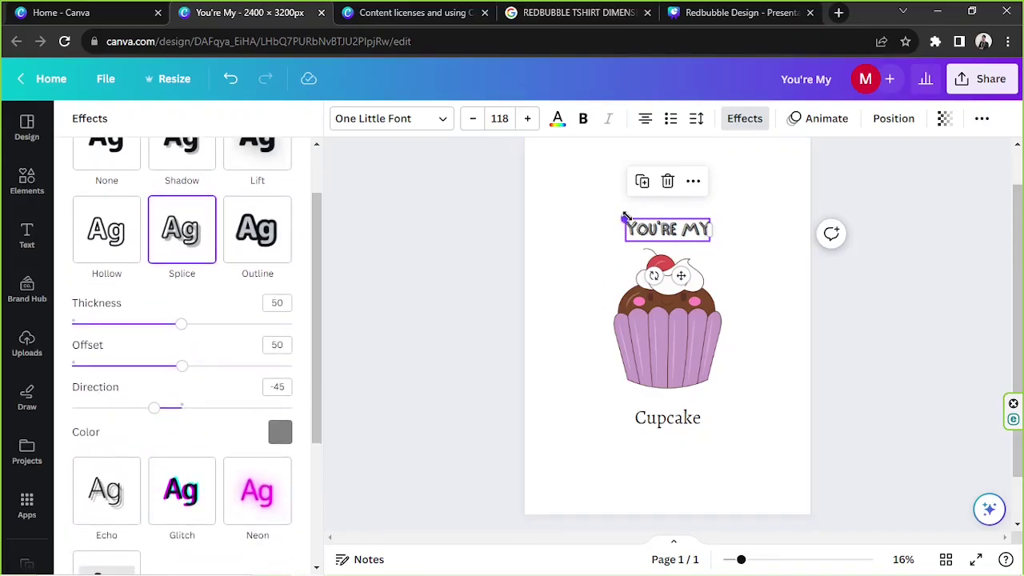
drag(625, 215, 596, 202)
drag(658, 274, 678, 275)
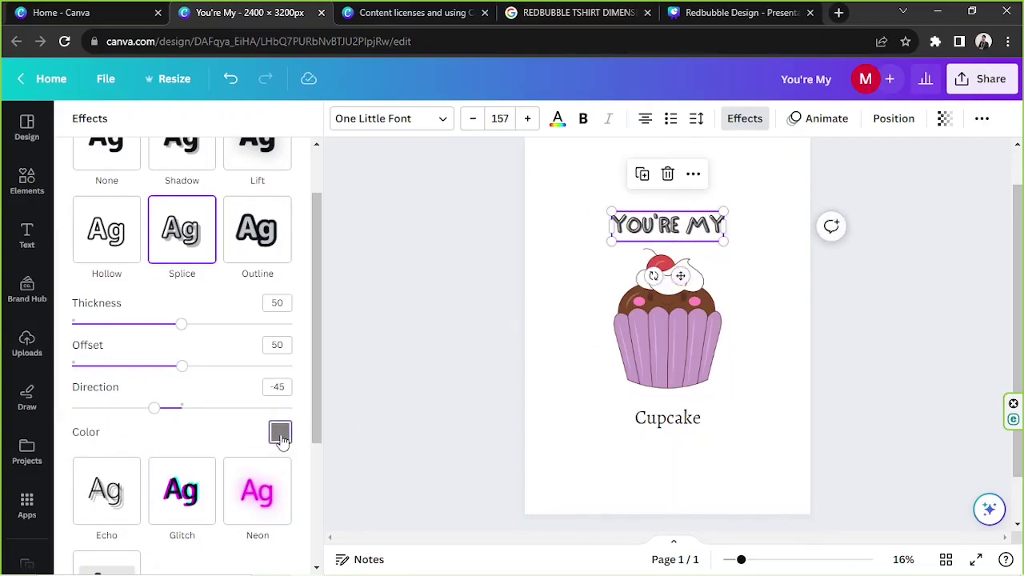
- Set the splice colour to the cherry's red with the eyedropper
click(280, 433)
click(83, 269)
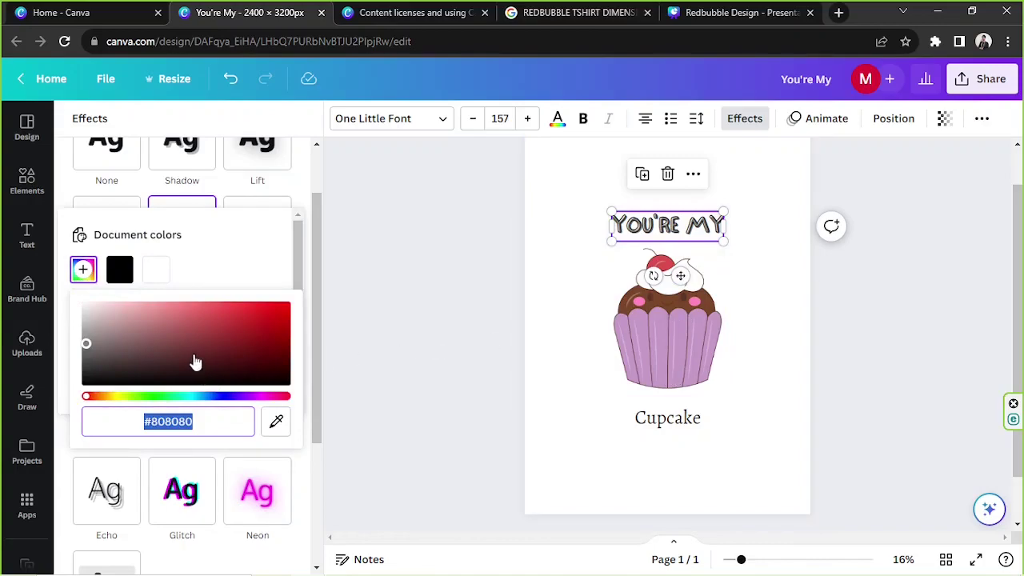
click(276, 423)
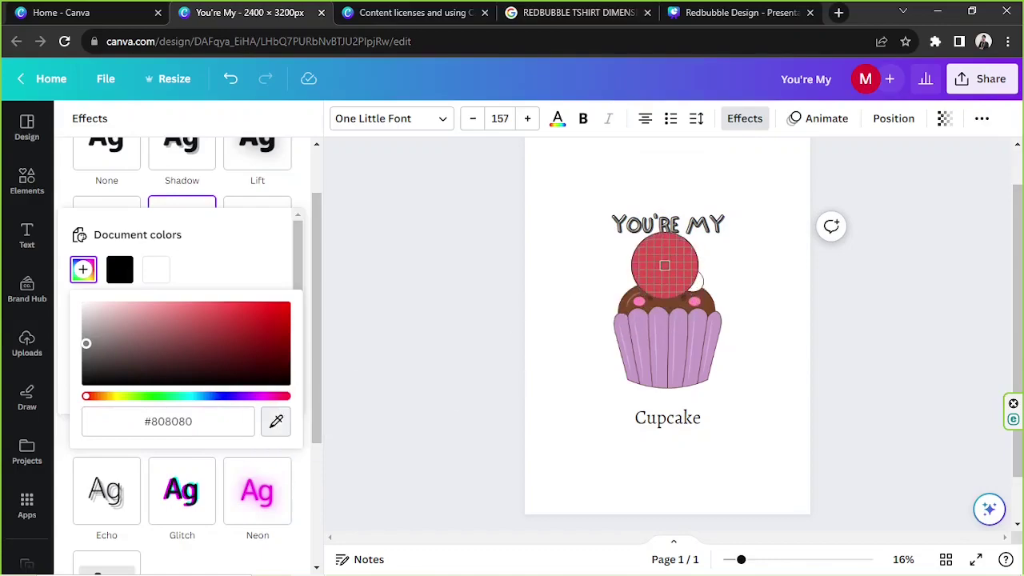
click(662, 264)
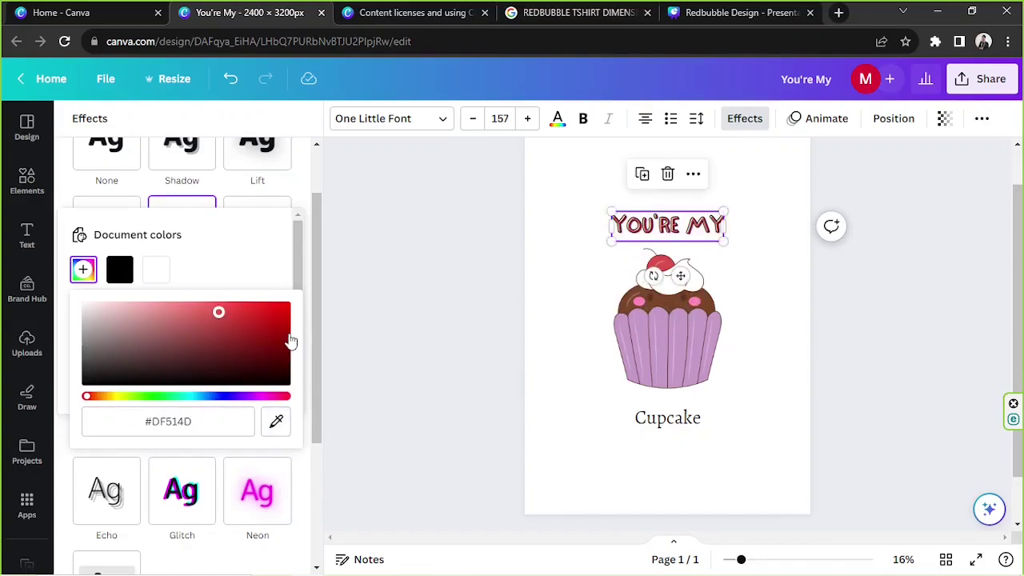
click(311, 216)
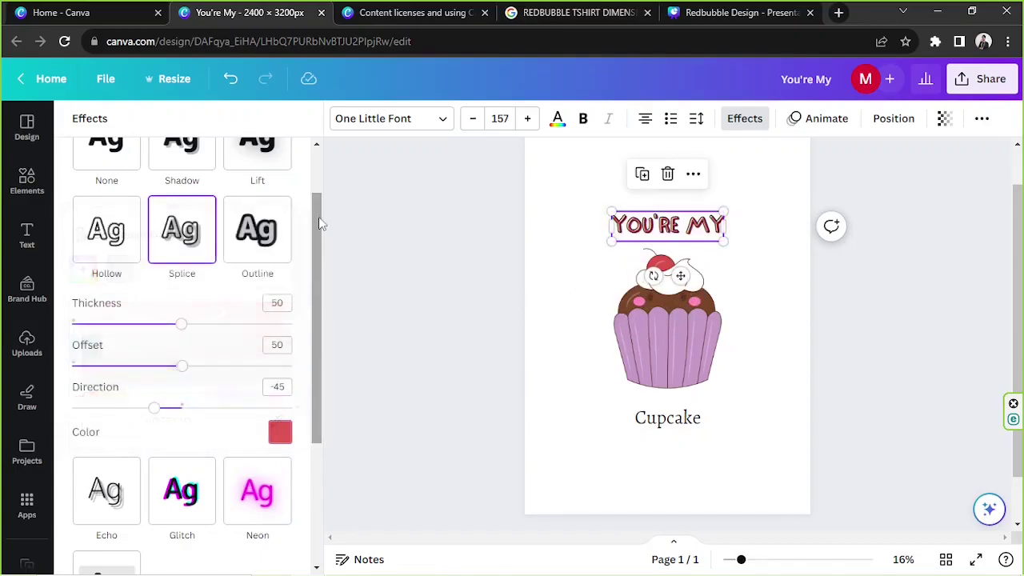
- Thin the splice thickness to 20, shrink the text to 135, and centre it above the cupcake
drag(191, 327, 113, 324)
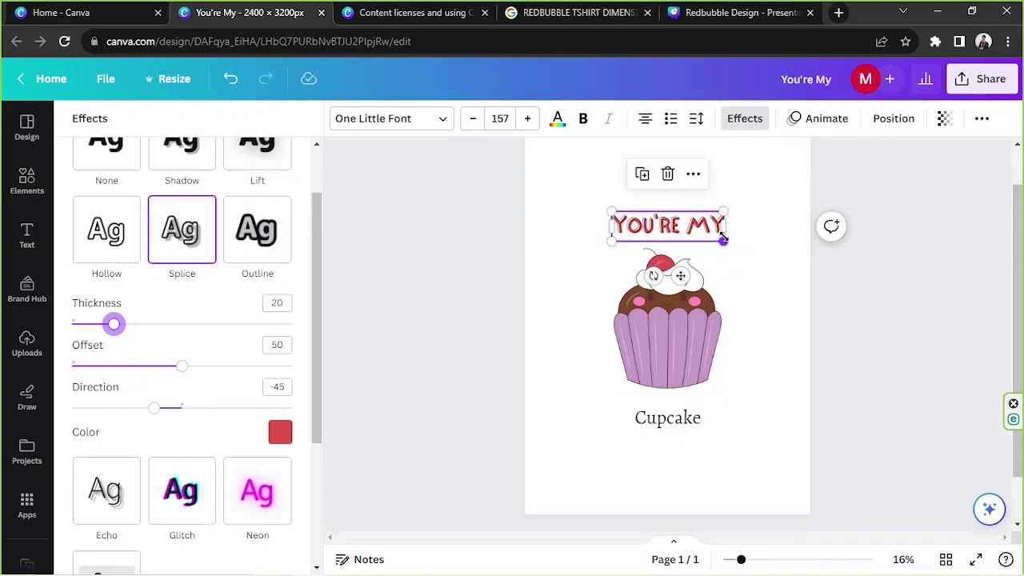
drag(722, 238, 707, 232)
drag(668, 265, 676, 269)
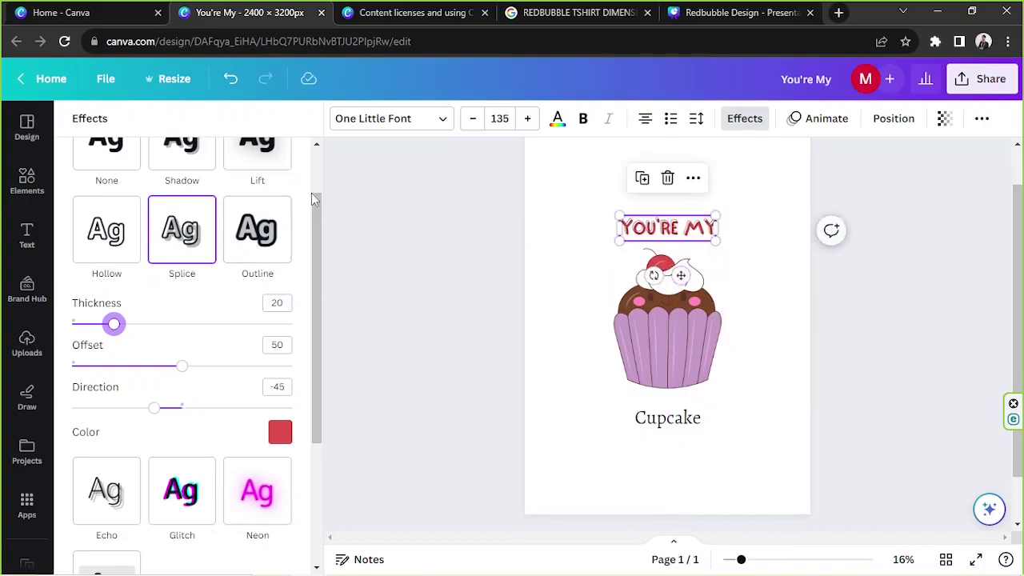
drag(314, 200, 318, 323)
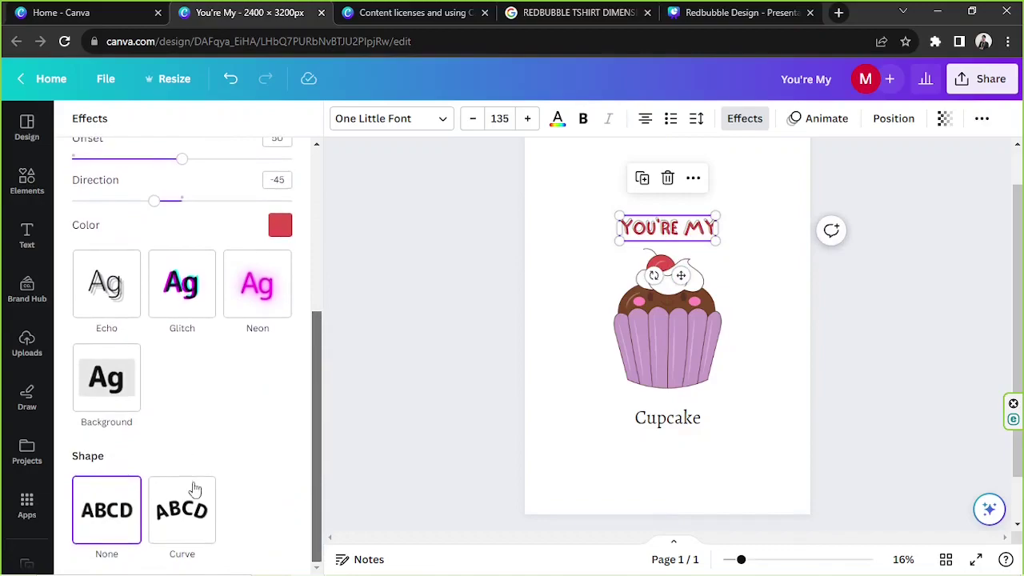
- Curve YOU'RE MY into an arc at 60 and position it above the cupcake
click(201, 497)
scroll(168, 385, down, 1)
scroll(168, 386, down, 1)
drag(291, 551, 248, 550)
mouse_move(691, 234)
mouse_down()
mouse_move(682, 233)
mouse_move(691, 234)
mouse_up()
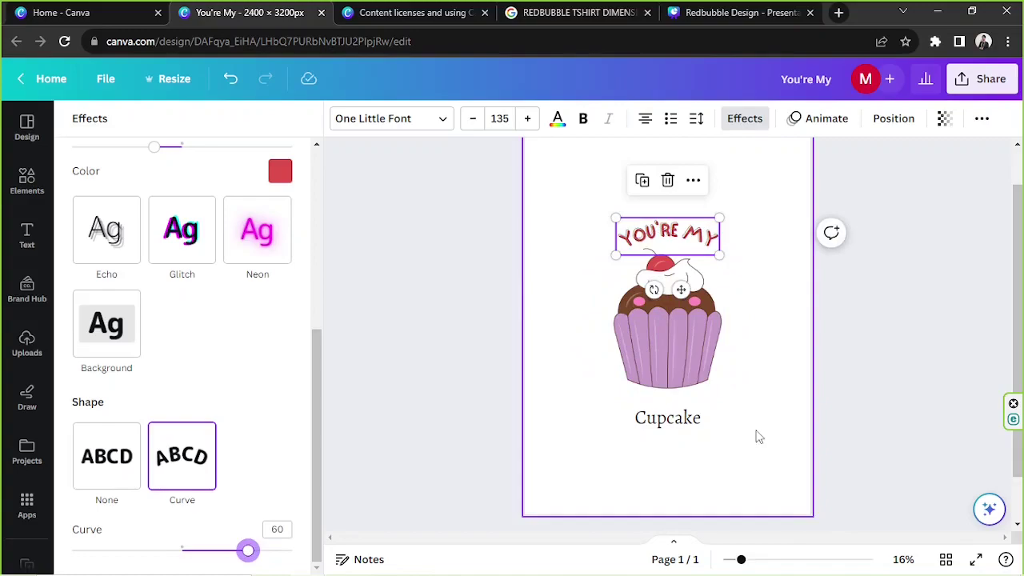
- Enlarge the Cupcake caption to size 314 and centre it on the page
click(694, 422)
drag(634, 404, 527, 372)
drag(625, 435, 677, 439)
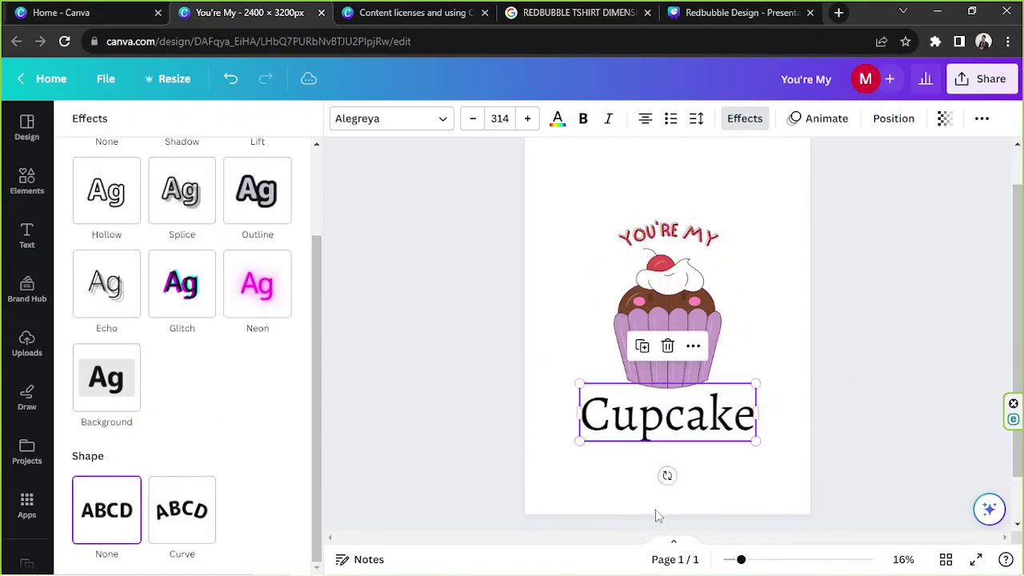
- Delete the Cupcake caption and scale the title and cupcake up together to fill the page
click(702, 291)
click(717, 408)
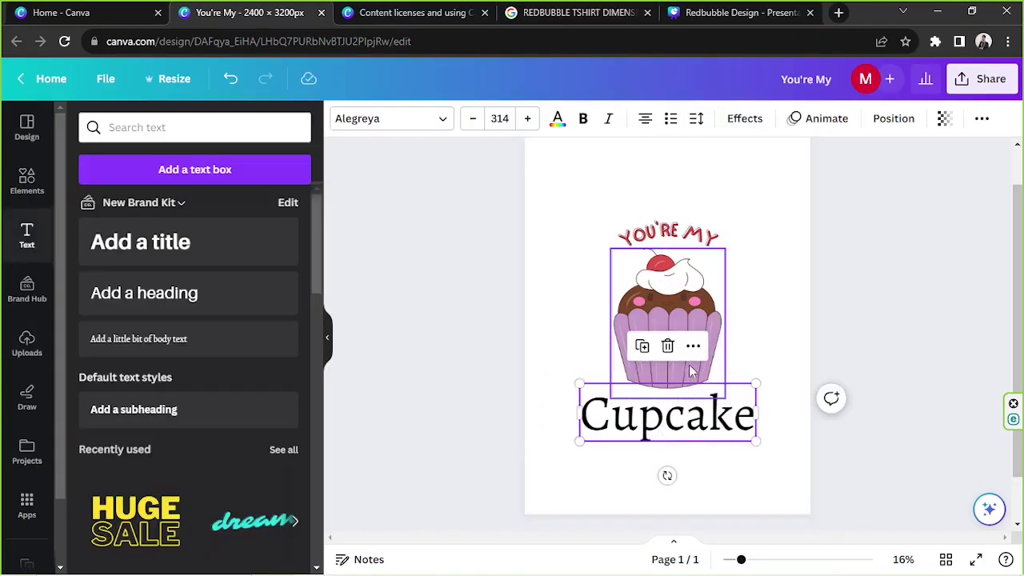
click(667, 345)
click(684, 339)
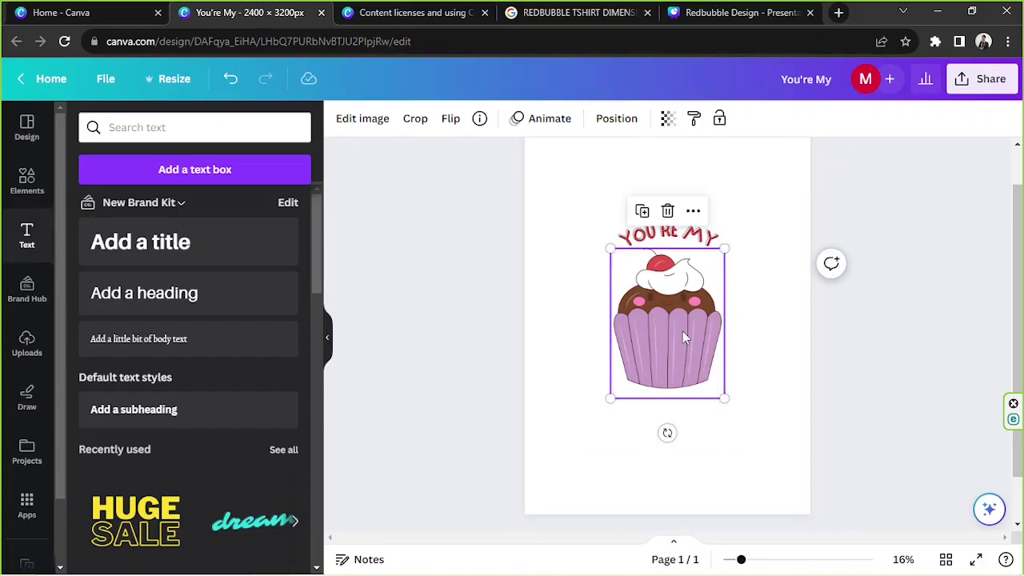
drag(565, 207, 788, 494)
drag(713, 418, 667, 376)
scroll(842, 345, down, 2)
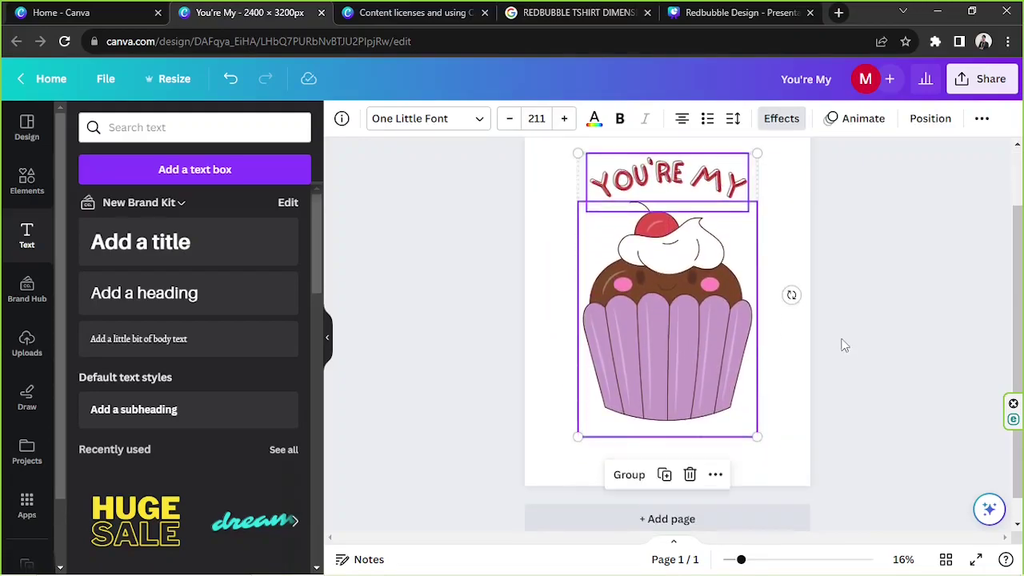
click(841, 345)
scroll(839, 350, up, 2)
- Recolour YOU'RE MY's Splice outline to the cheek pink #FF89BC using the eyedropper
click(663, 233)
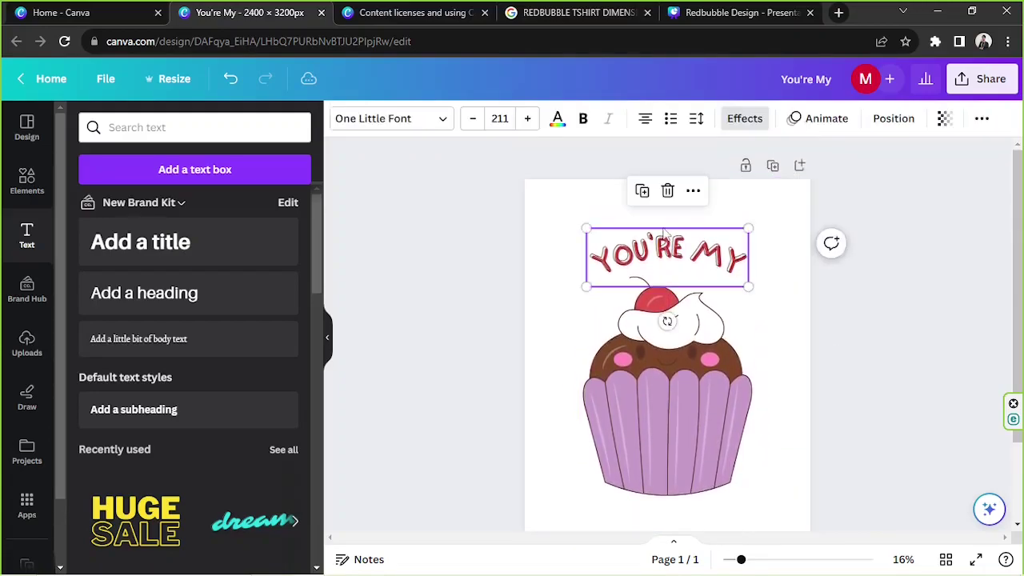
click(742, 118)
scroll(264, 440, down, 1)
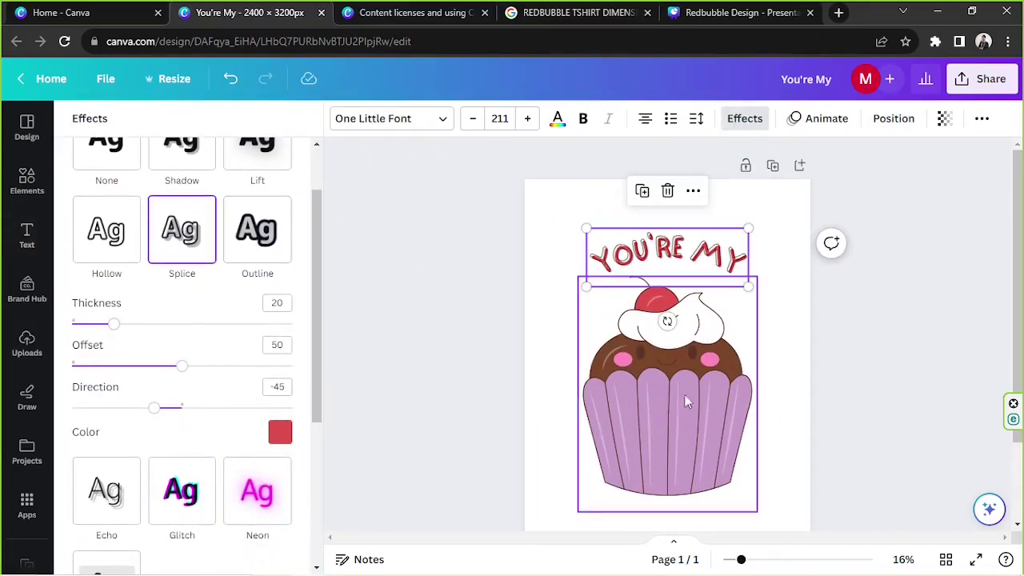
scroll(656, 384, down, 2)
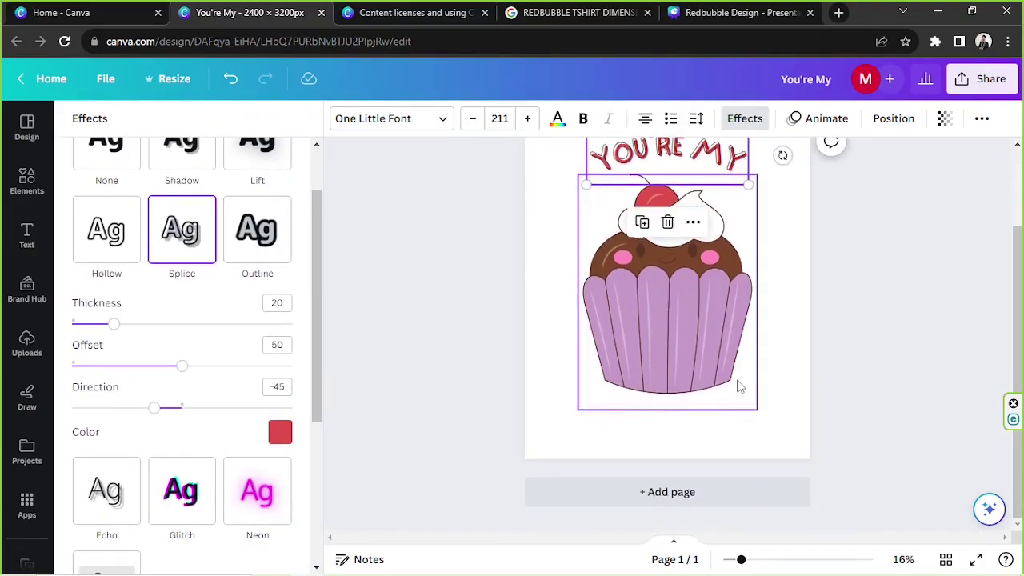
scroll(720, 382, up, 1)
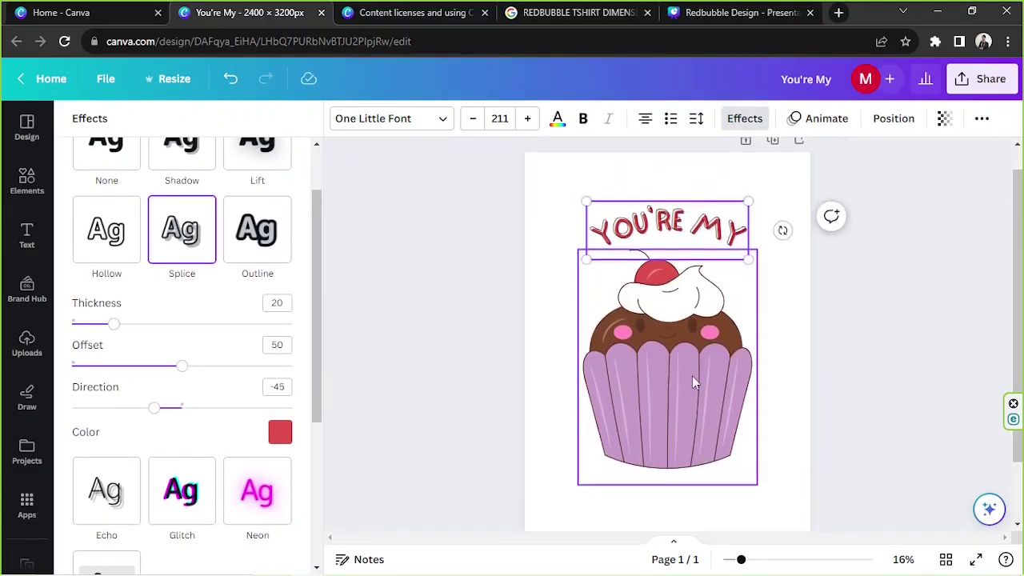
click(279, 433)
click(83, 270)
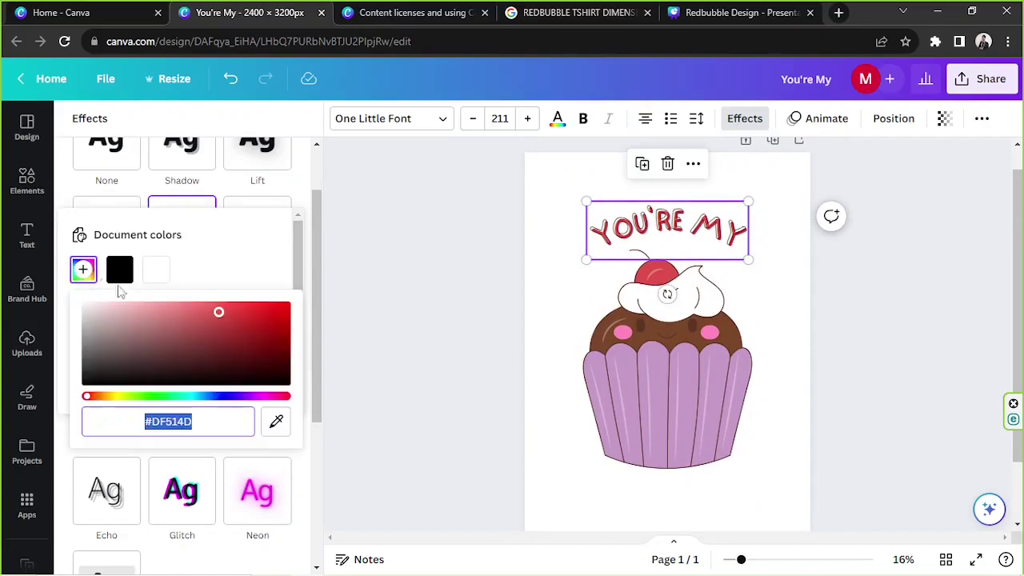
click(276, 420)
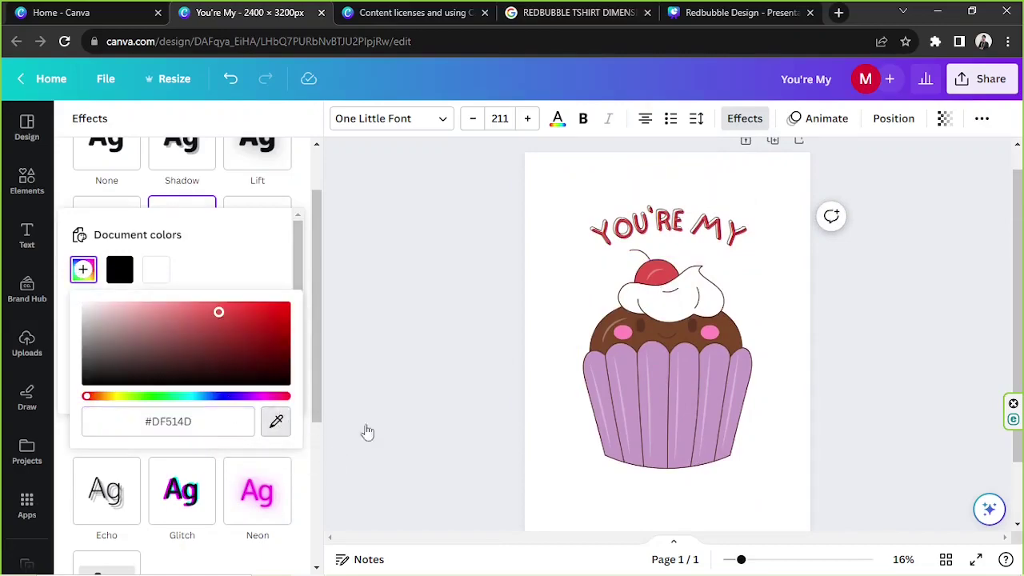
click(663, 373)
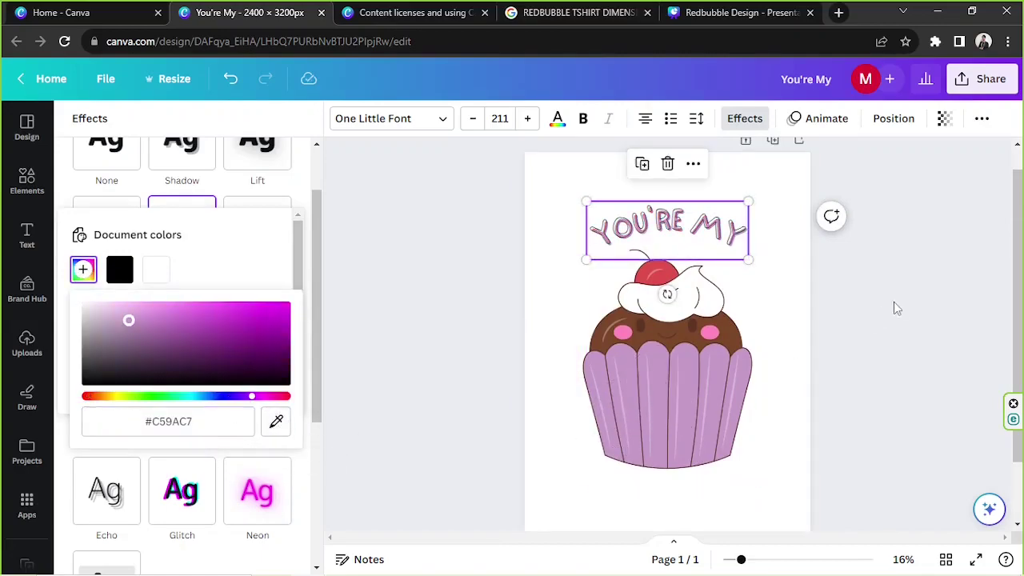
click(276, 420)
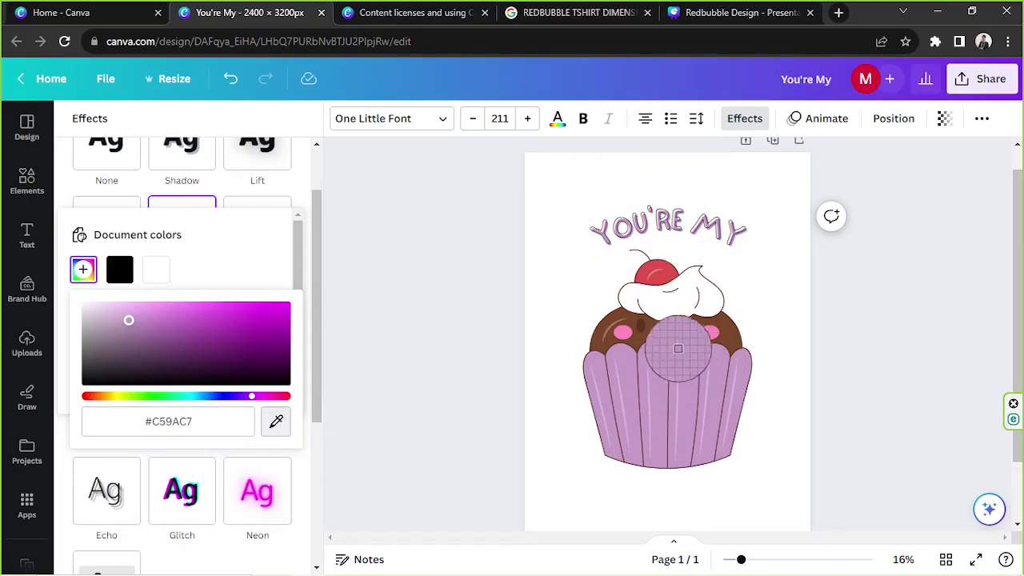
click(622, 331)
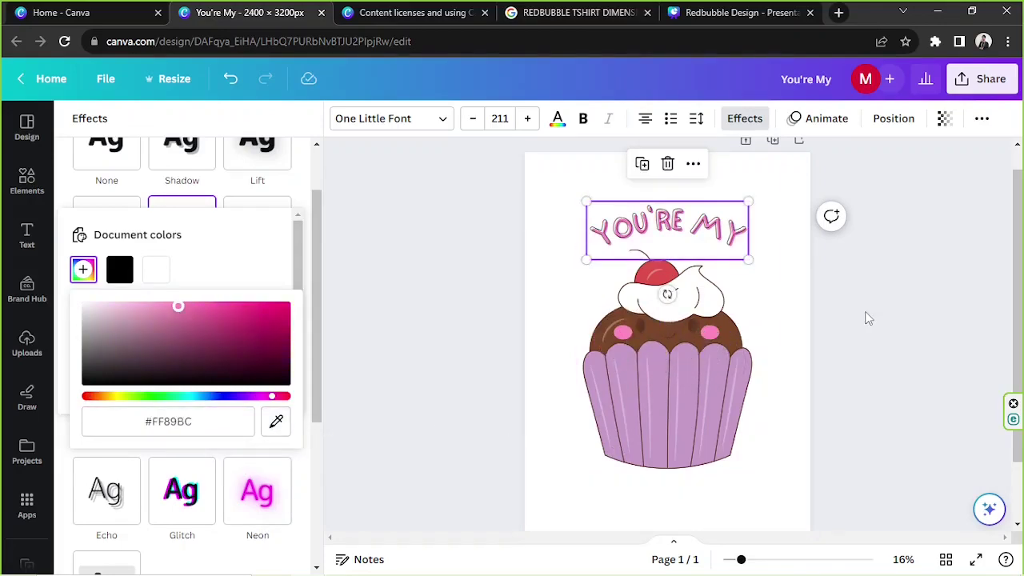
click(704, 367)
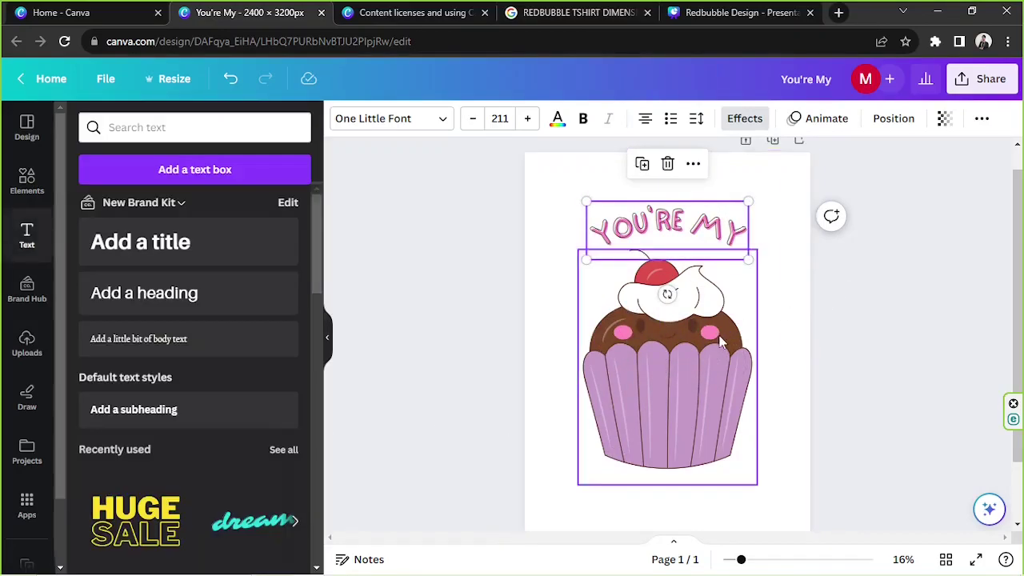
click(844, 402)
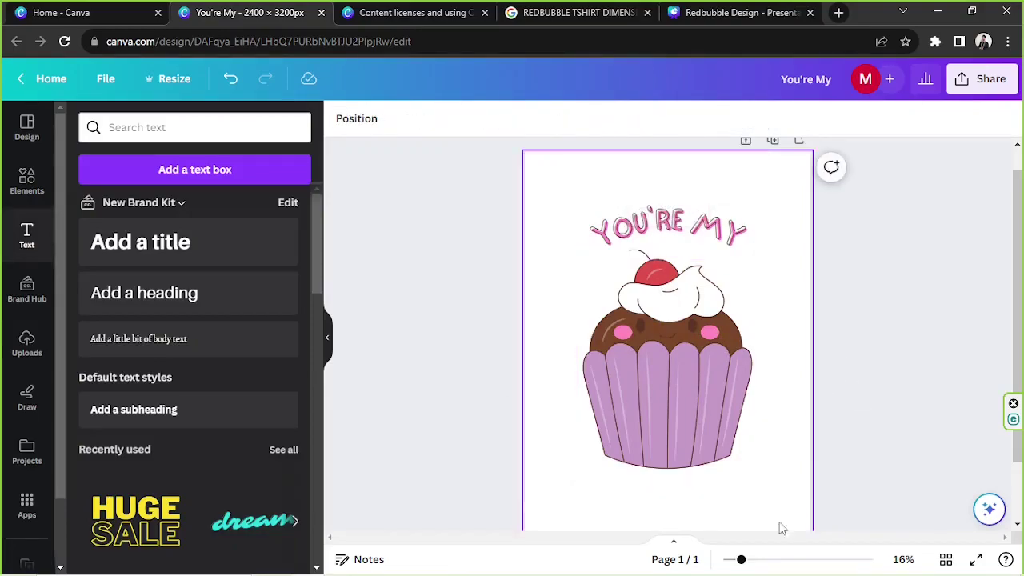
- Zoom out, shrink the cupcake illustration and centre it beneath the arched YOU'RE MY title
drag(741, 559, 731, 559)
click(727, 435)
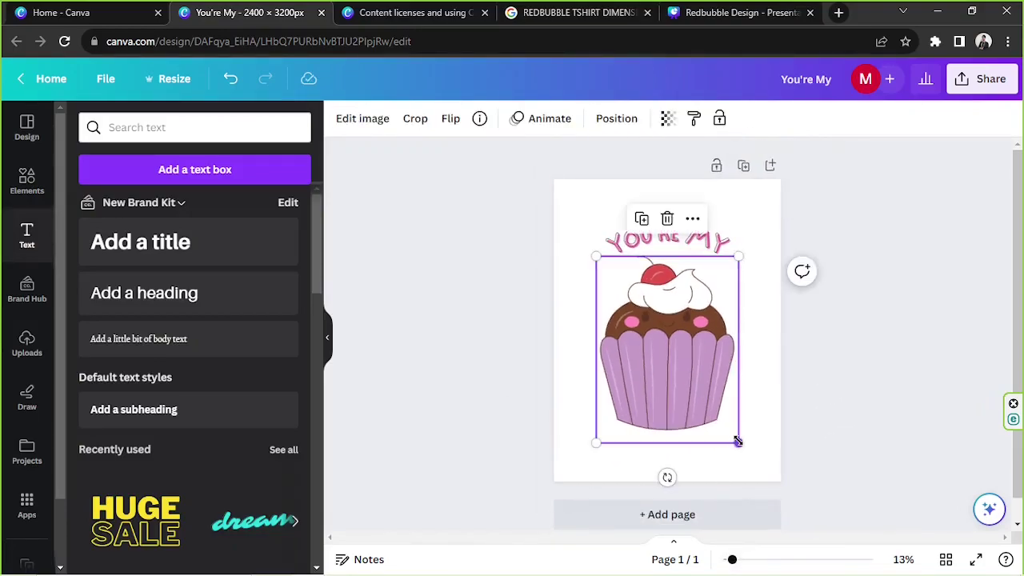
drag(736, 441, 722, 420)
drag(689, 388, 701, 389)
- Search graphics for 'shadow' and add a dark horizontal shadow graphic
click(859, 350)
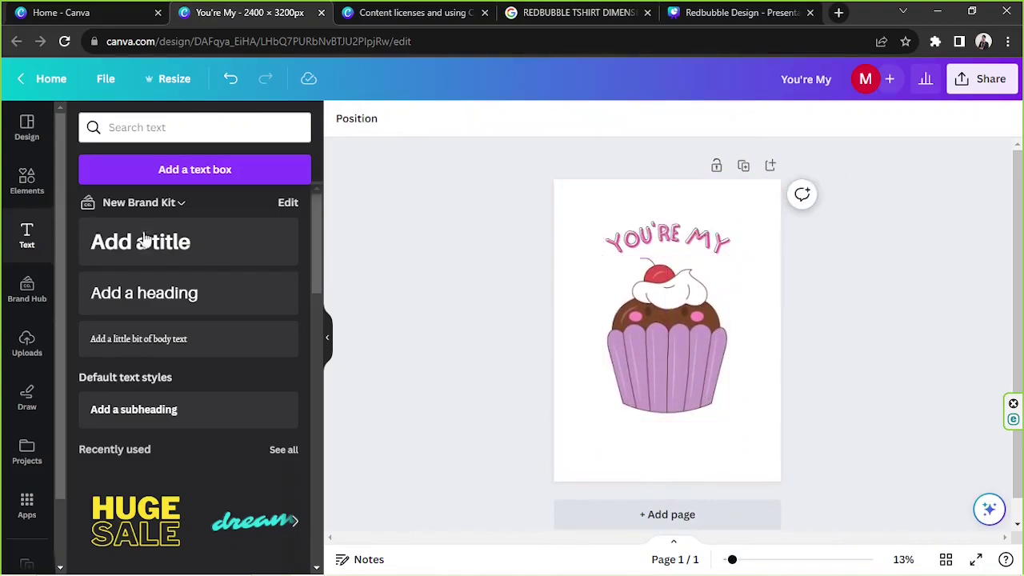
click(22, 183)
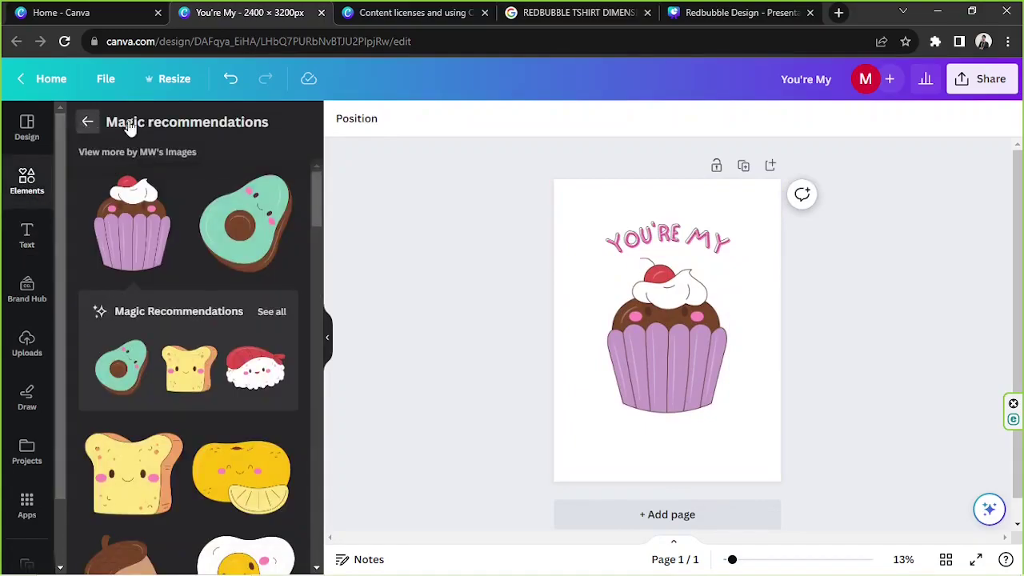
click(135, 125)
click(163, 124)
text(shadow)
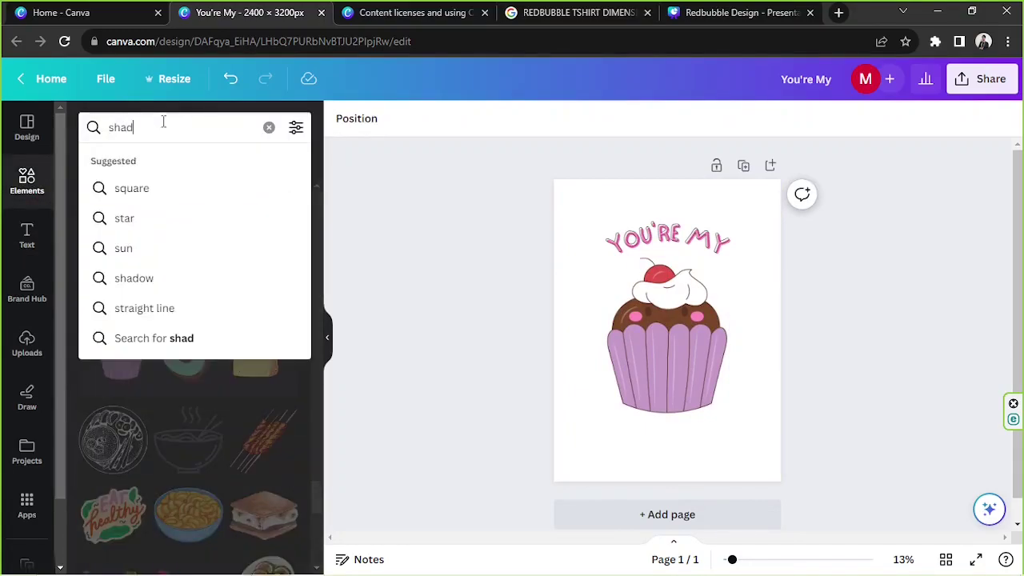
key(Return)
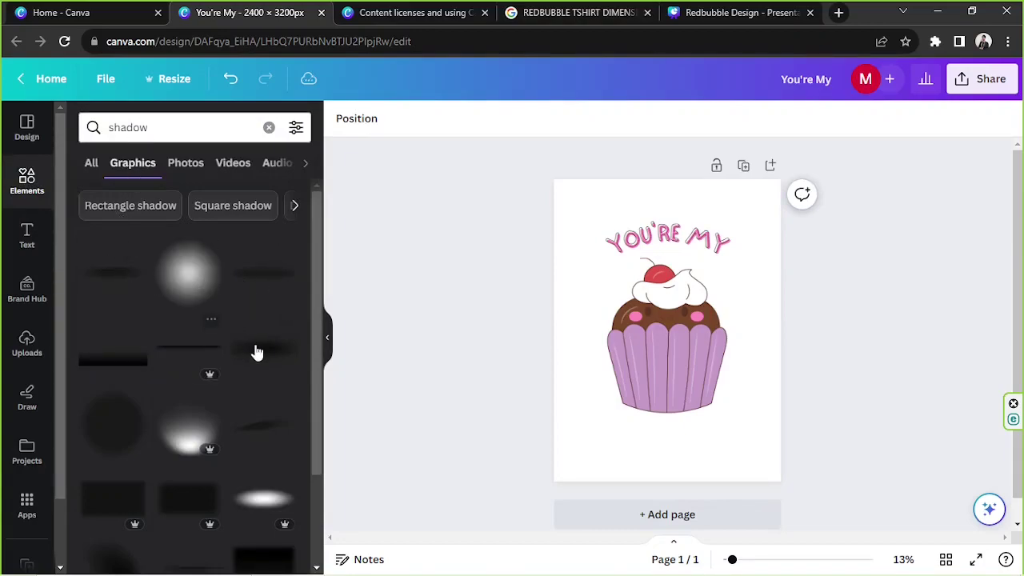
scroll(258, 352, down, 3)
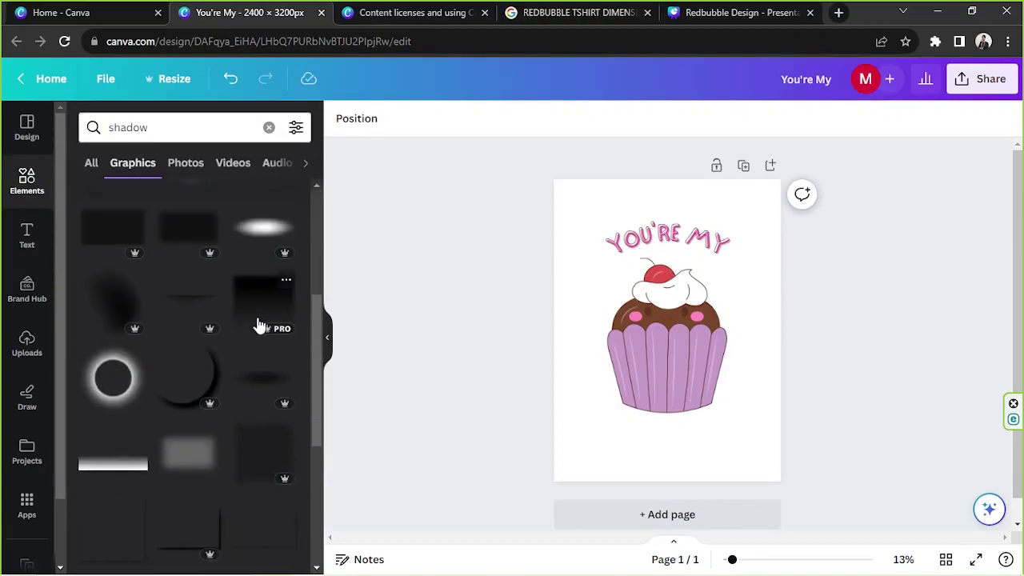
scroll(258, 324, up, 5)
click(119, 274)
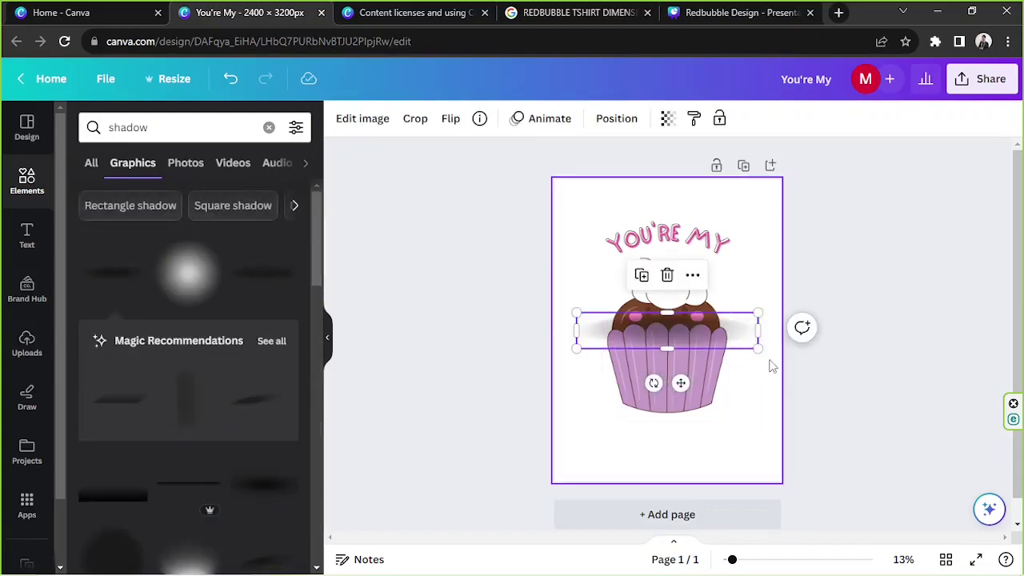
- Size and position the shadow under the cupcake's base, behind the cupcake
click(785, 383)
drag(758, 352, 683, 408)
drag(626, 399, 656, 411)
click(242, 189)
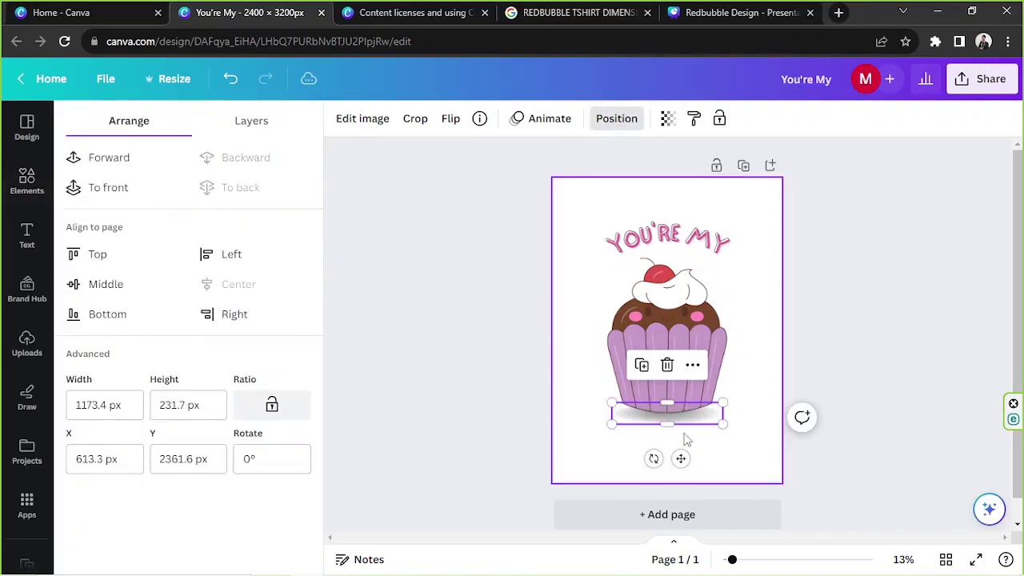
drag(681, 457, 681, 457)
drag(722, 418, 731, 421)
drag(685, 454, 687, 451)
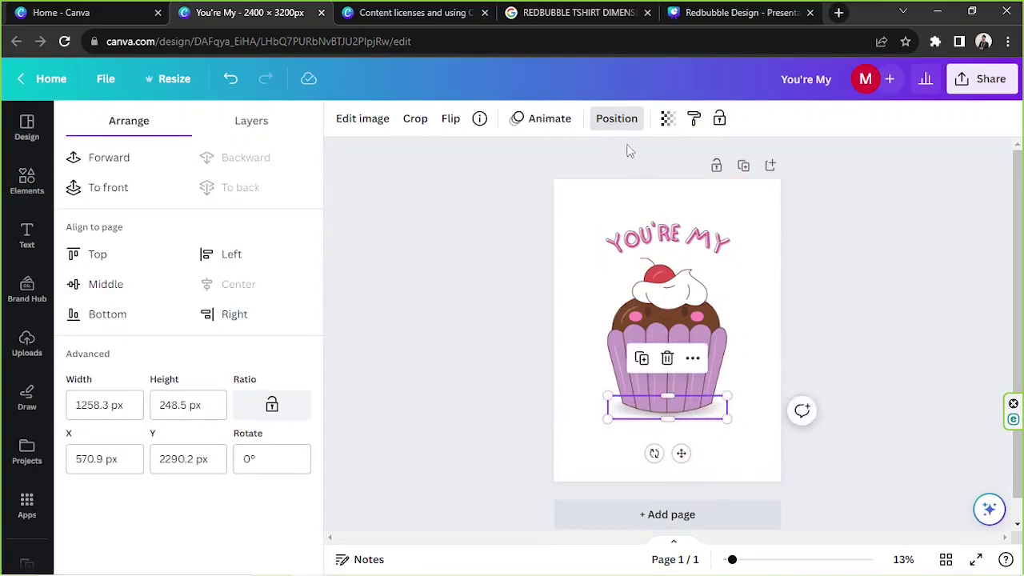
- Set the shadow's transparency to 60
click(667, 119)
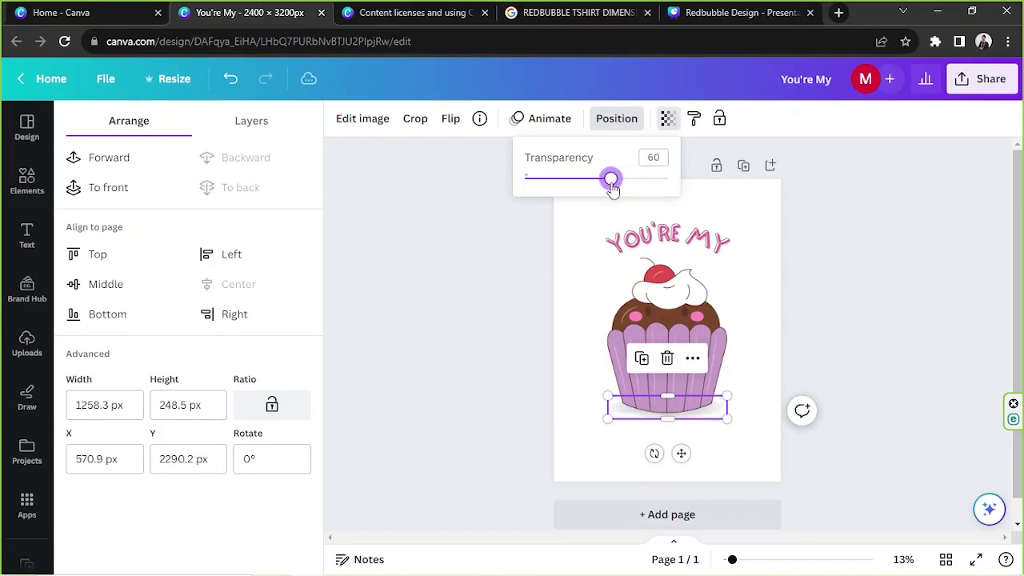
drag(614, 184, 616, 184)
click(847, 252)
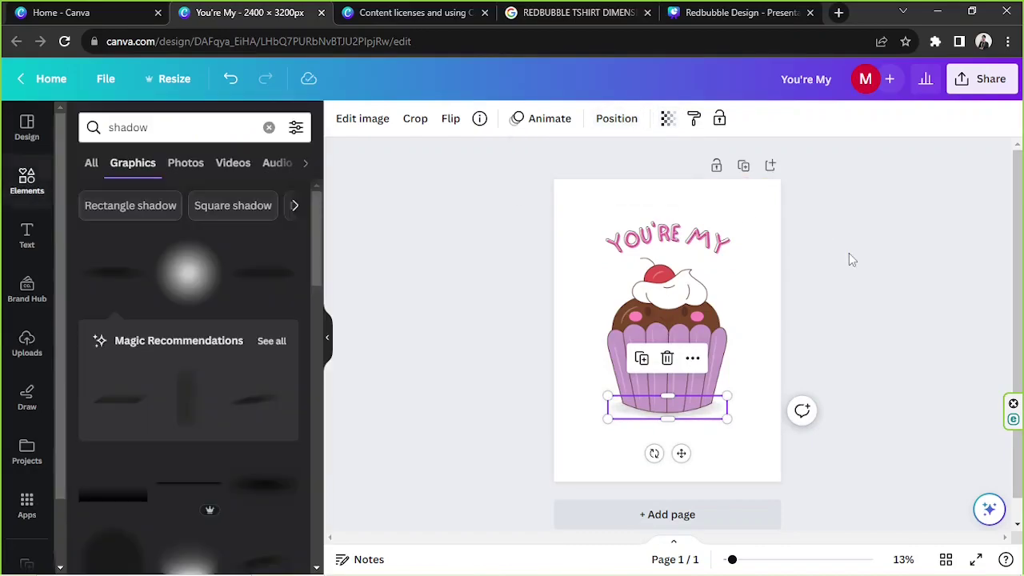
click(849, 253)
drag(491, 175, 701, 372)
click(896, 278)
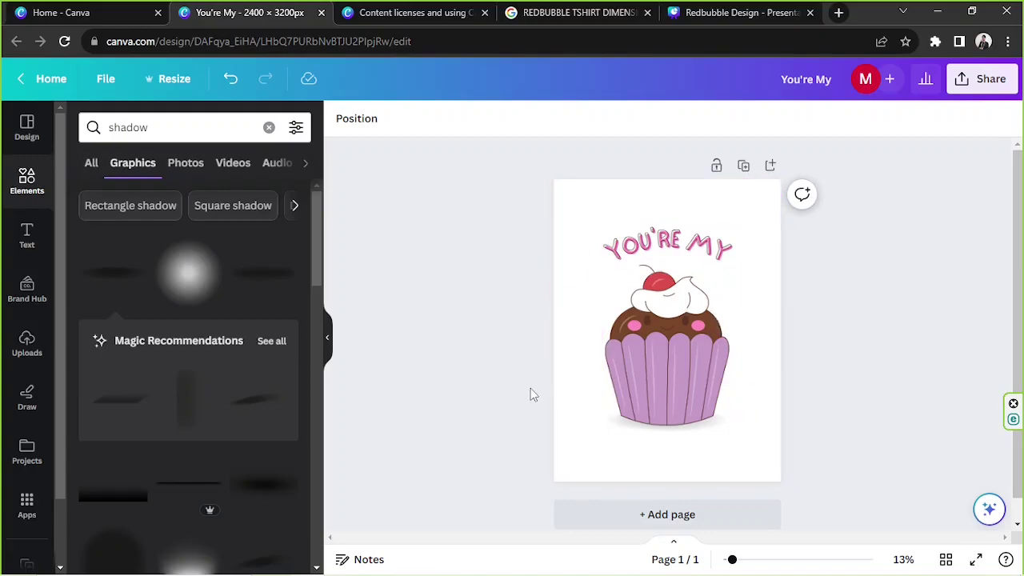
- Search Elements for 'heart' and add a heart graphic near the cupcake
click(204, 128)
text(heart)
key(Return)
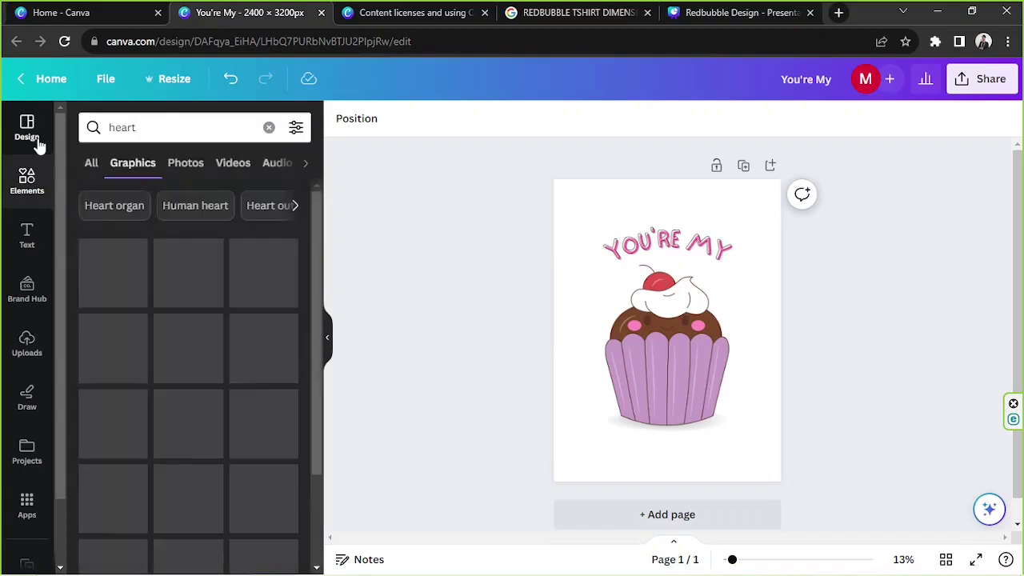
scroll(178, 398, down, 5)
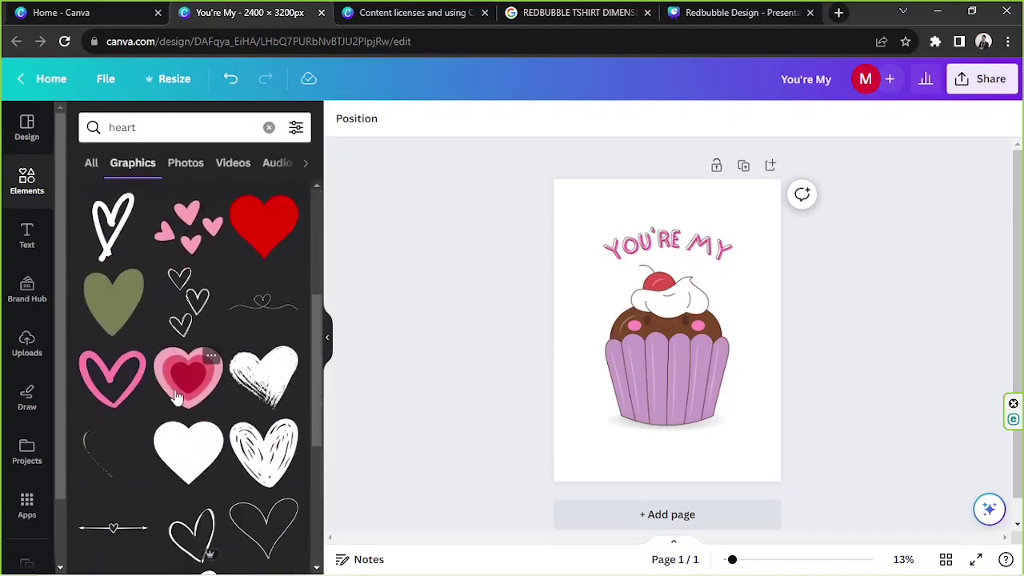
scroll(177, 397, down, 5)
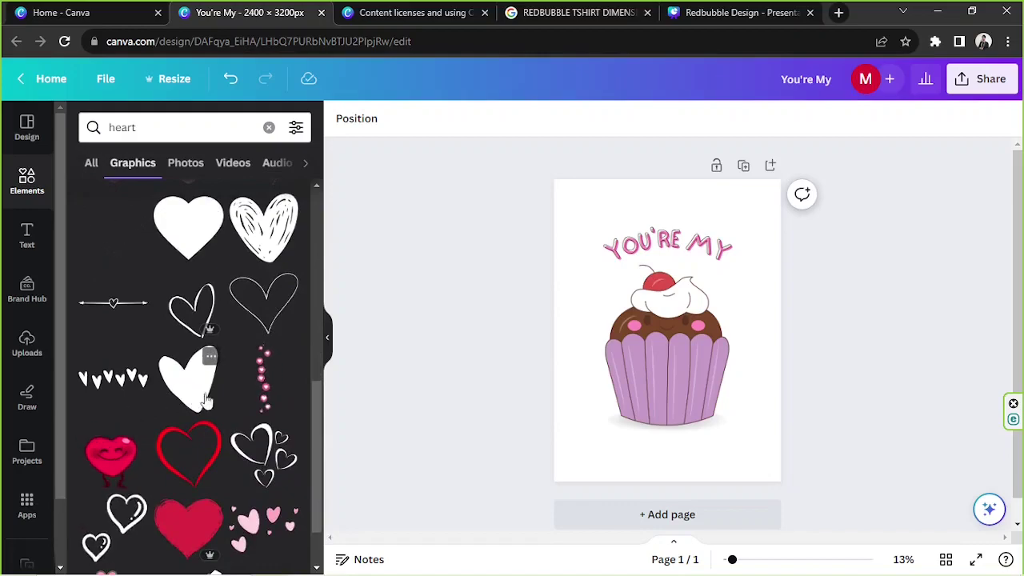
click(182, 382)
drag(698, 408, 630, 319)
click(669, 347)
- Recolour the heart pale pink #FFAFAF, shrink it and place it at the cupcake's left
click(341, 120)
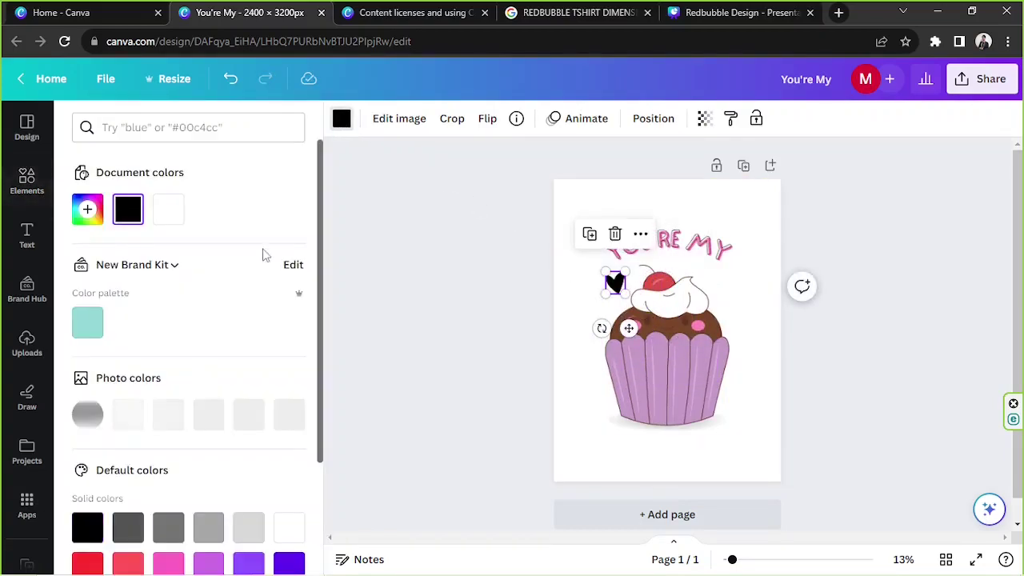
click(88, 210)
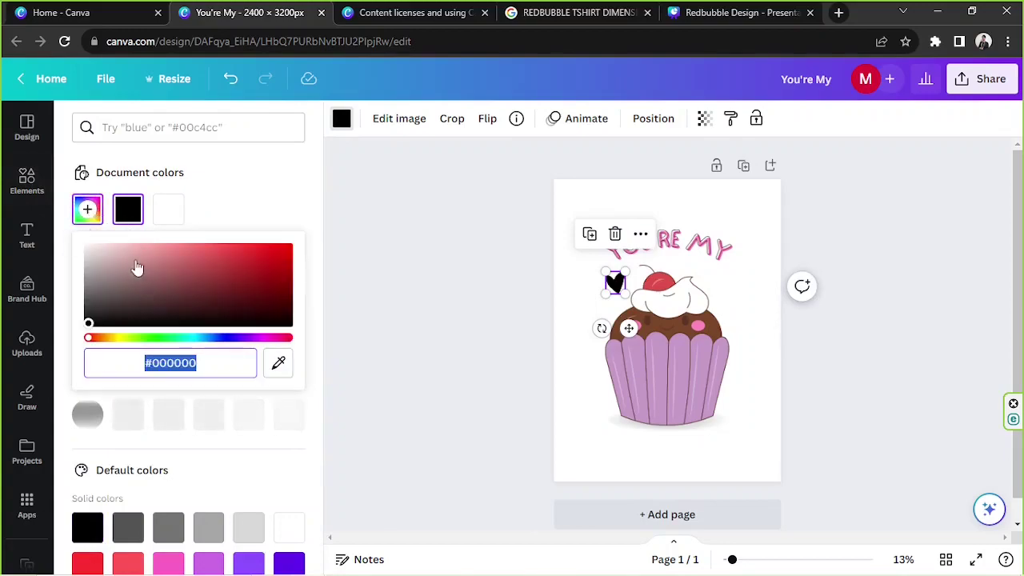
click(109, 247)
drag(153, 229, 151, 231)
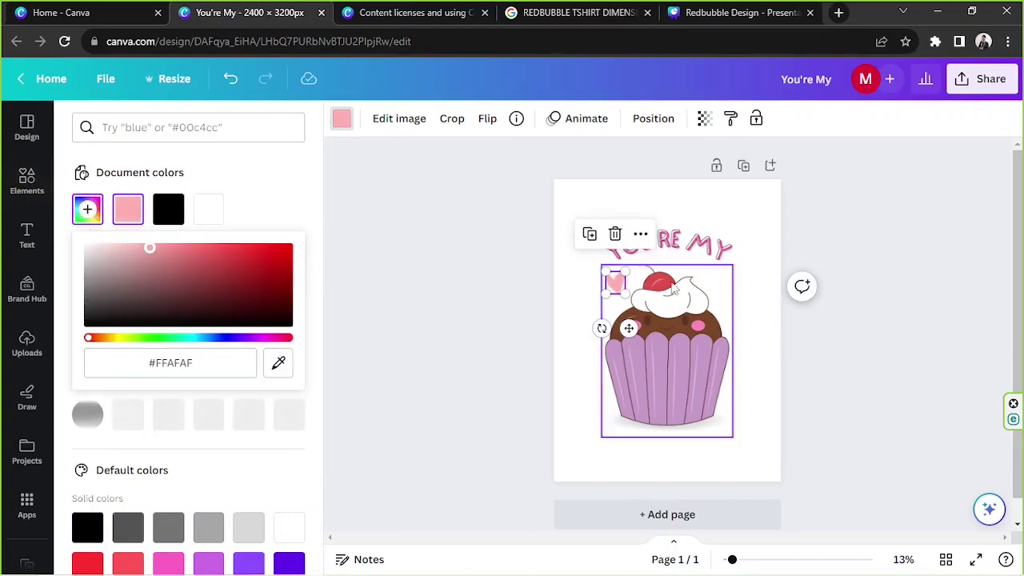
drag(732, 559, 775, 559)
drag(541, 232, 493, 232)
drag(530, 263, 557, 276)
- Duplicate the heart with Ctrl+D, place the copy right of the cupcake, tilted about 45°
key(ctrl+d)
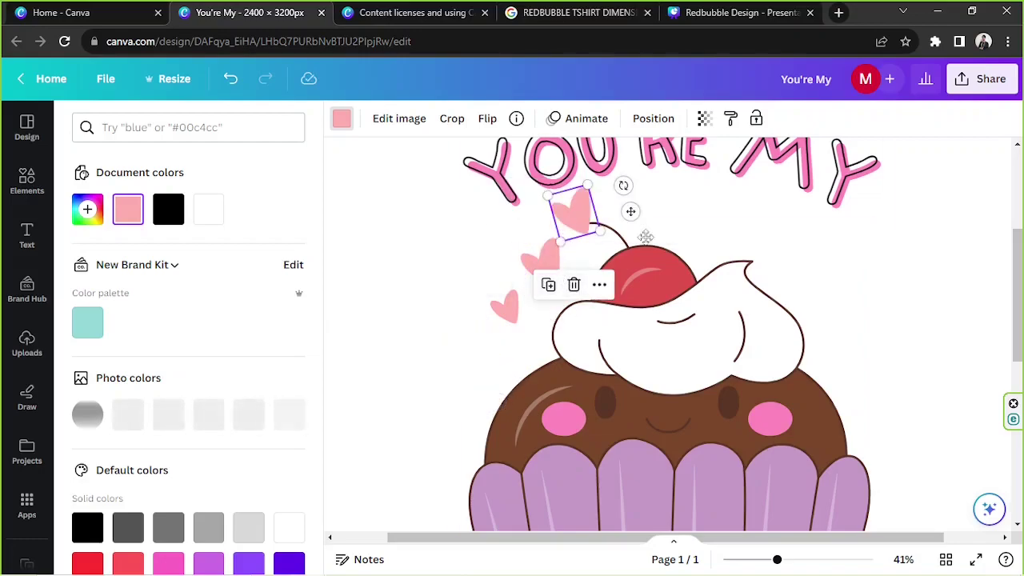
drag(572, 210, 829, 340)
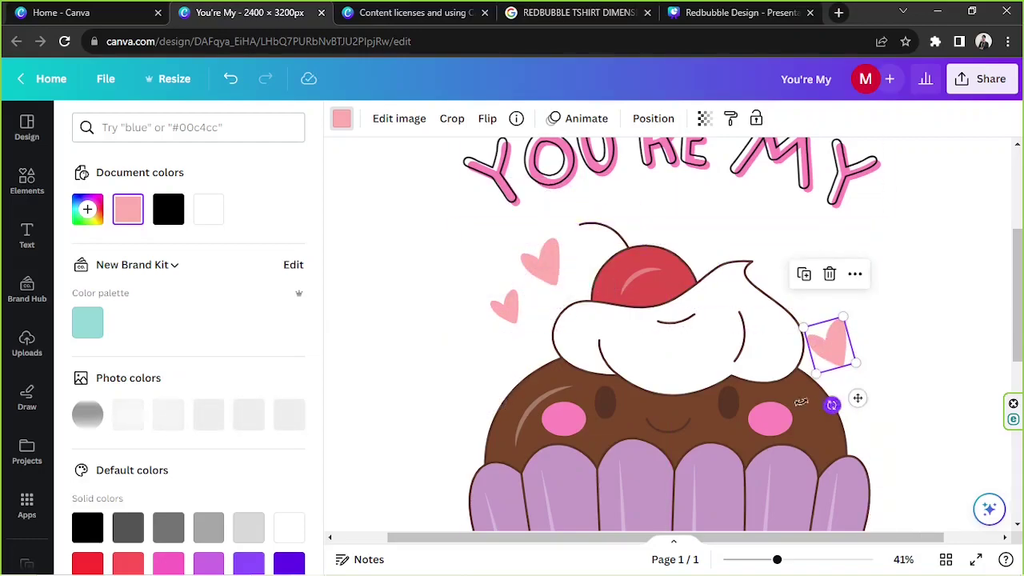
drag(794, 400, 769, 390)
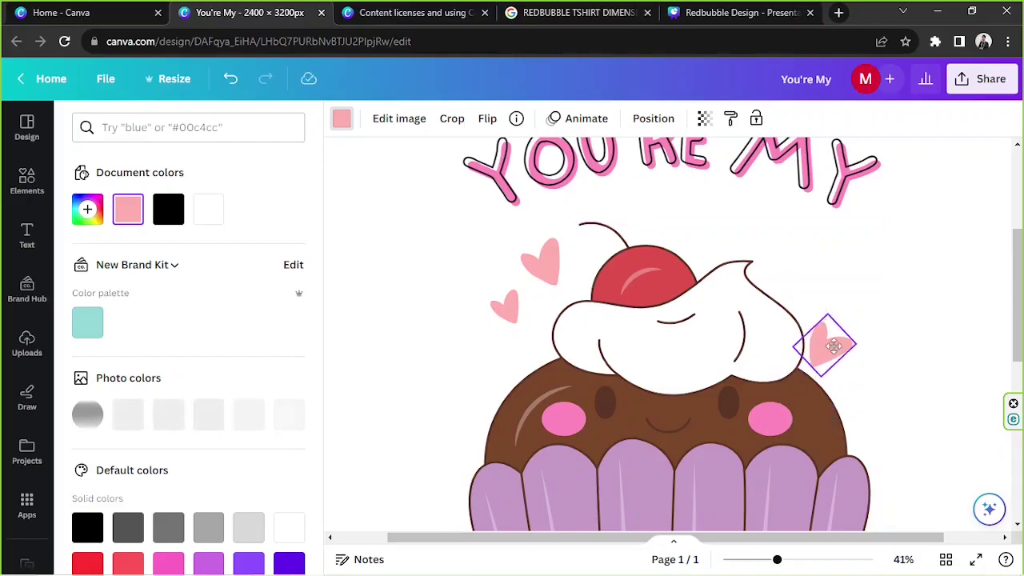
- Select page 1 itself and duplicate it into an identical second page
click(862, 428)
ctrl+scroll(861, 428, down, 5)
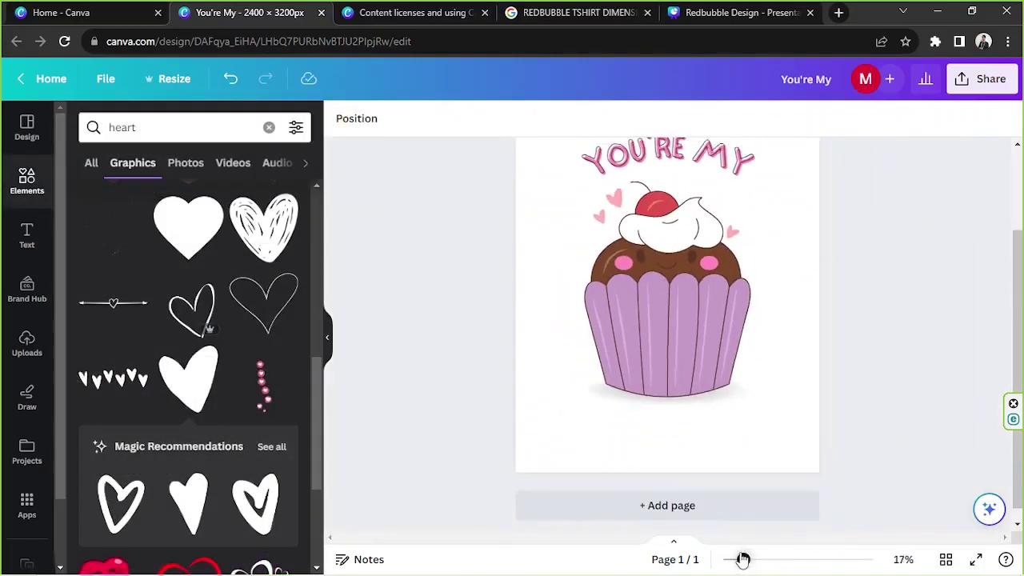
scroll(862, 428, up, 2)
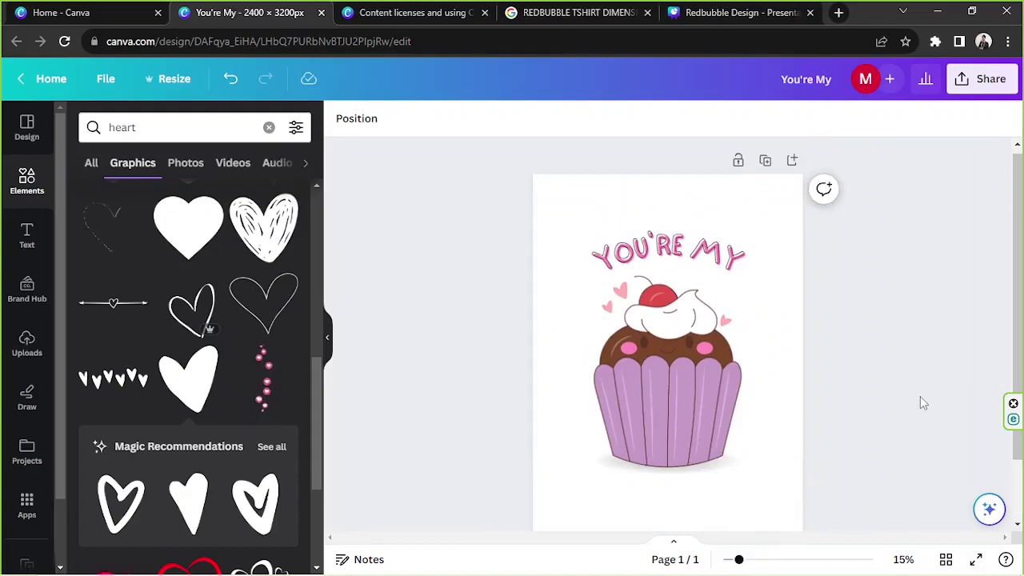
scroll(920, 400, down, 1)
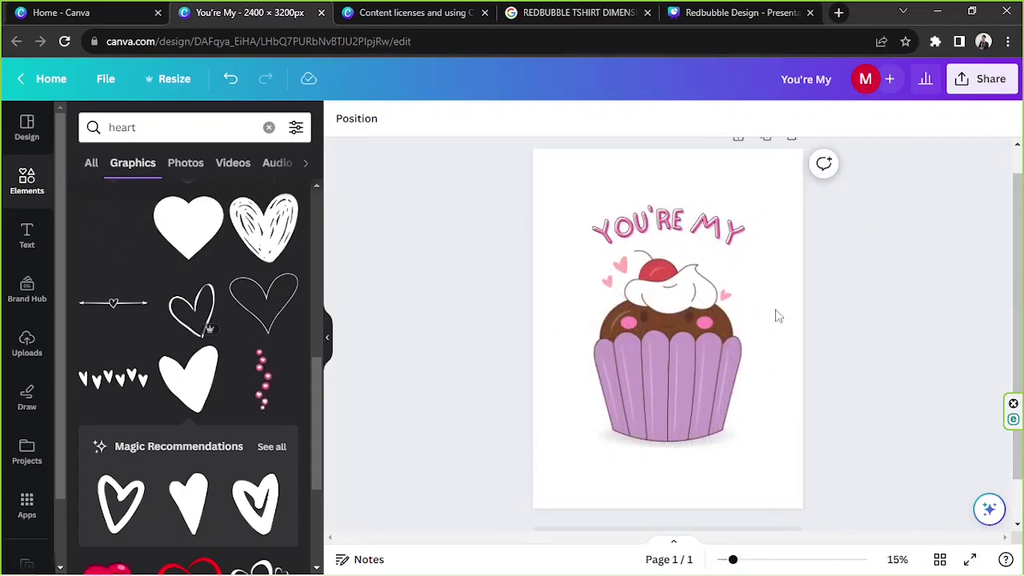
drag(493, 172, 862, 481)
click(893, 380)
drag(531, 186, 795, 462)
click(852, 436)
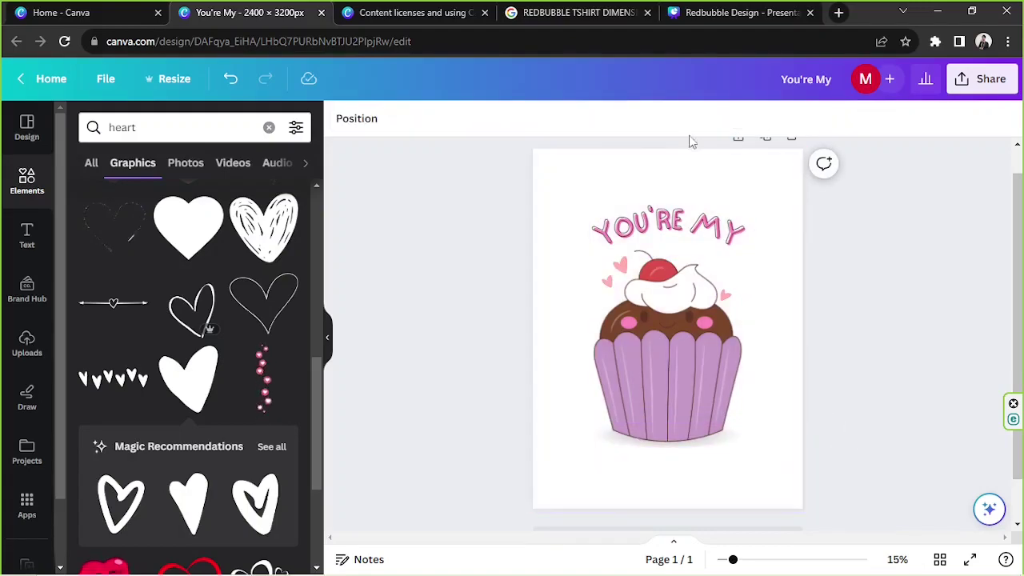
drag(514, 173, 774, 491)
click(805, 335)
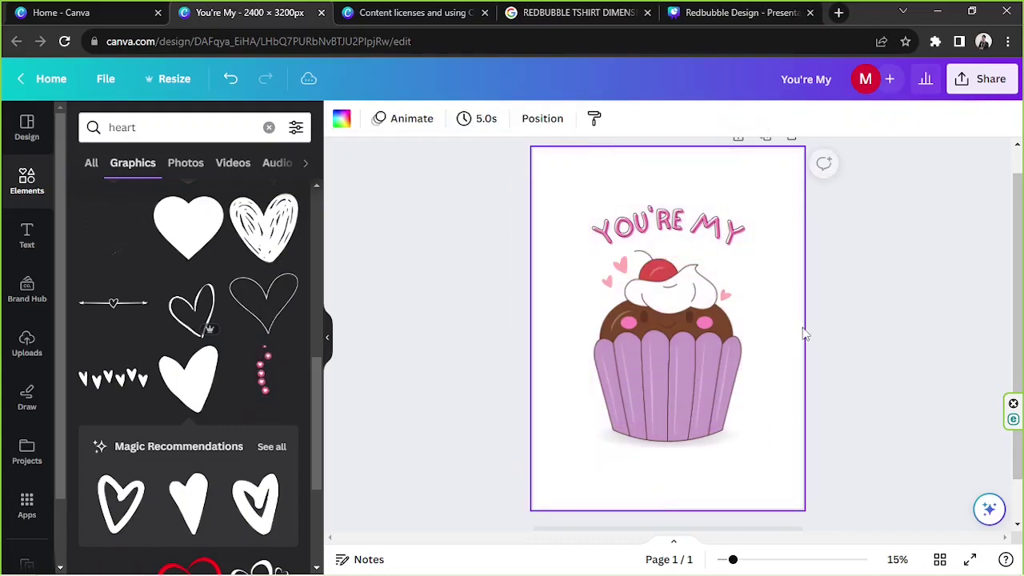
drag(537, 193, 759, 484)
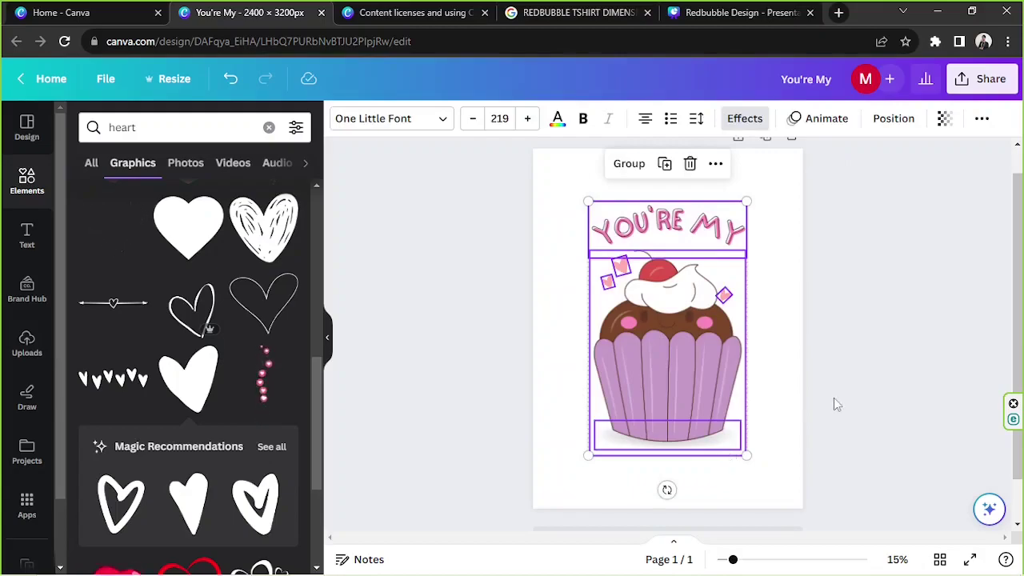
click(788, 382)
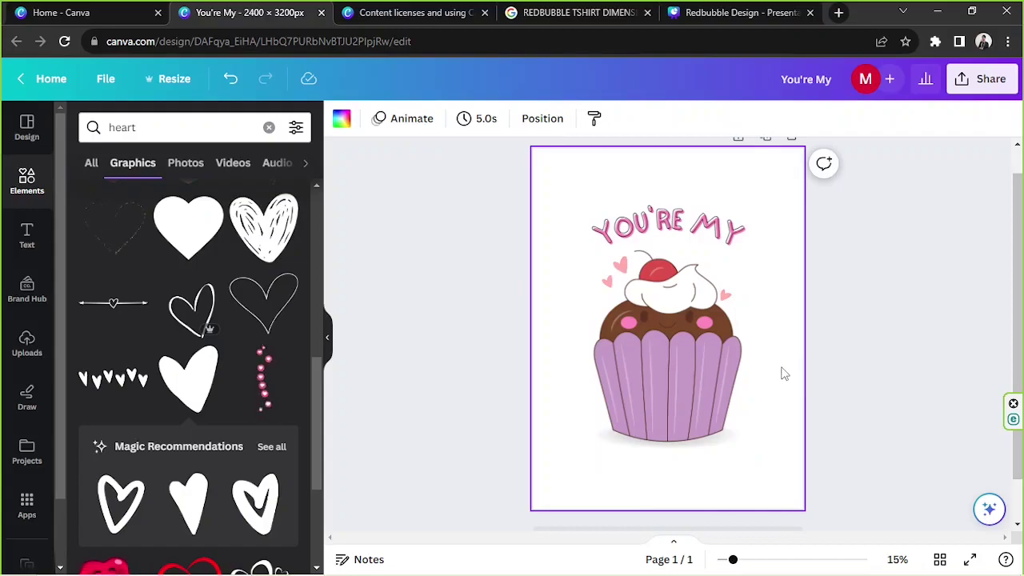
scroll(784, 374, up, 1)
click(763, 167)
drag(500, 192, 824, 488)
- Set page 2's background to the black document colour
click(773, 248)
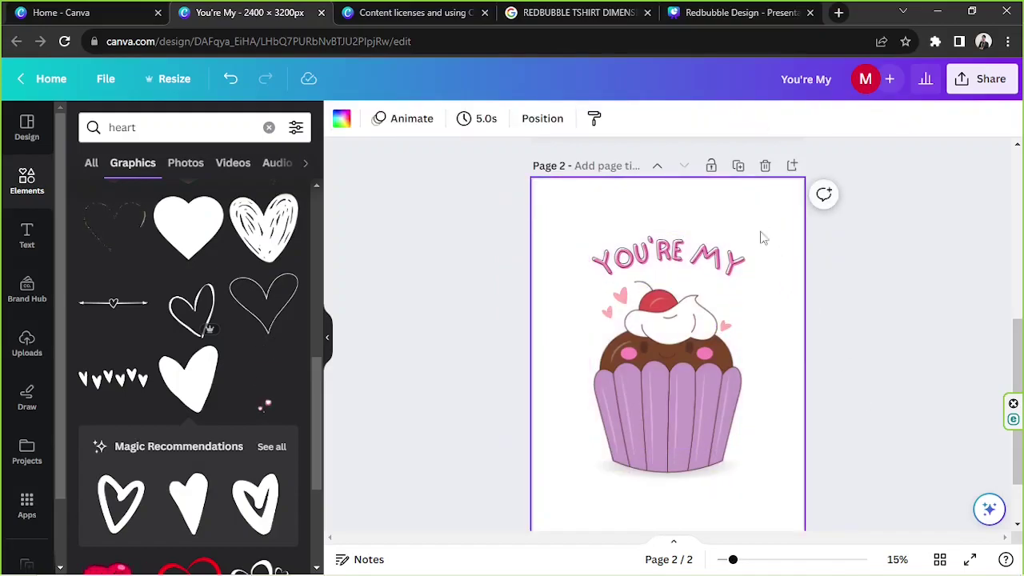
click(342, 119)
click(128, 209)
key(Escape)
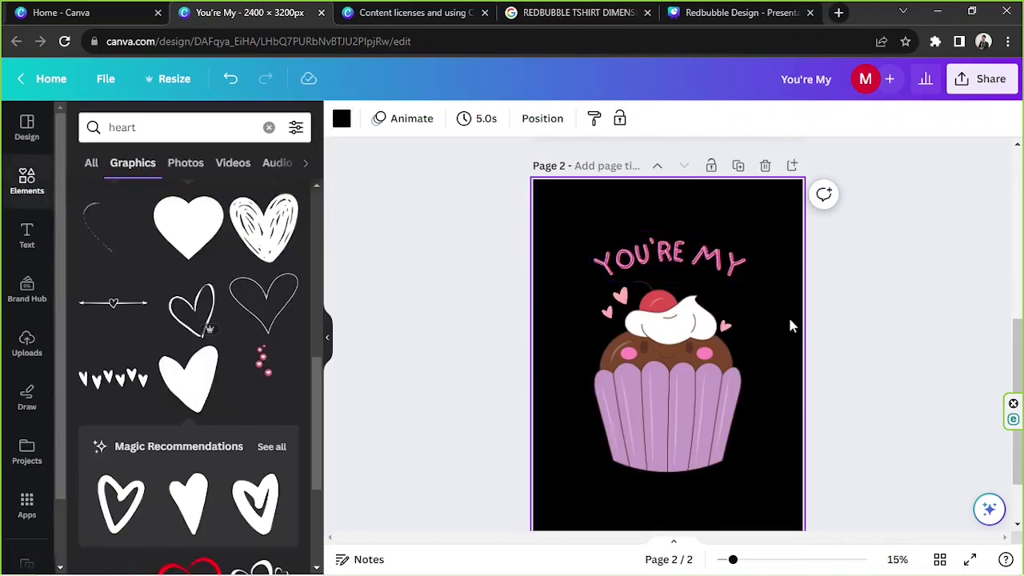
- Select the cupcake artwork and then the YOU'RE MY text on page 2
scroll(790, 324, down, 2)
scroll(790, 322, up, 3)
scroll(808, 299, down, 2)
scroll(838, 292, down, 1)
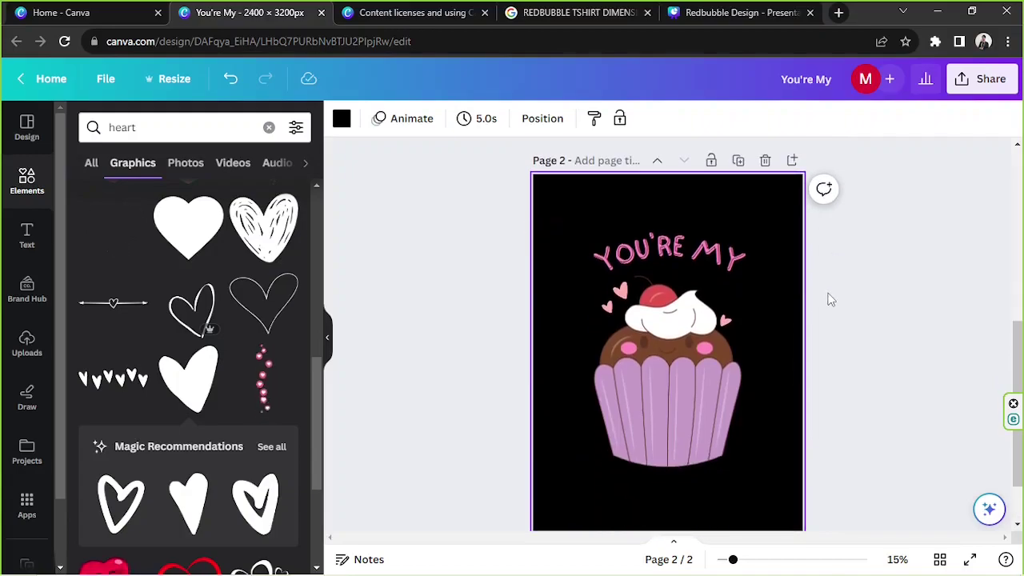
drag(460, 311, 915, 429)
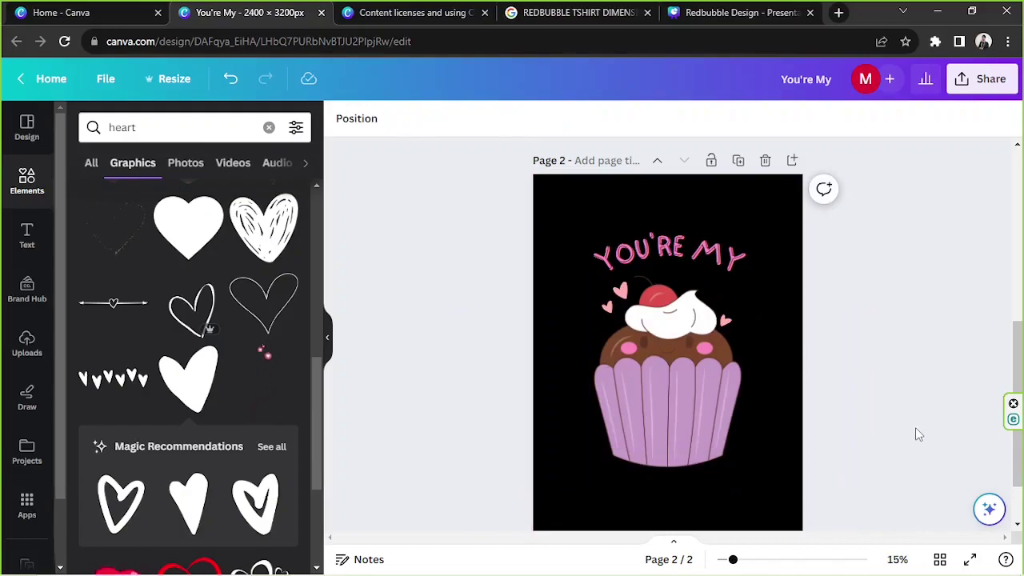
click(672, 255)
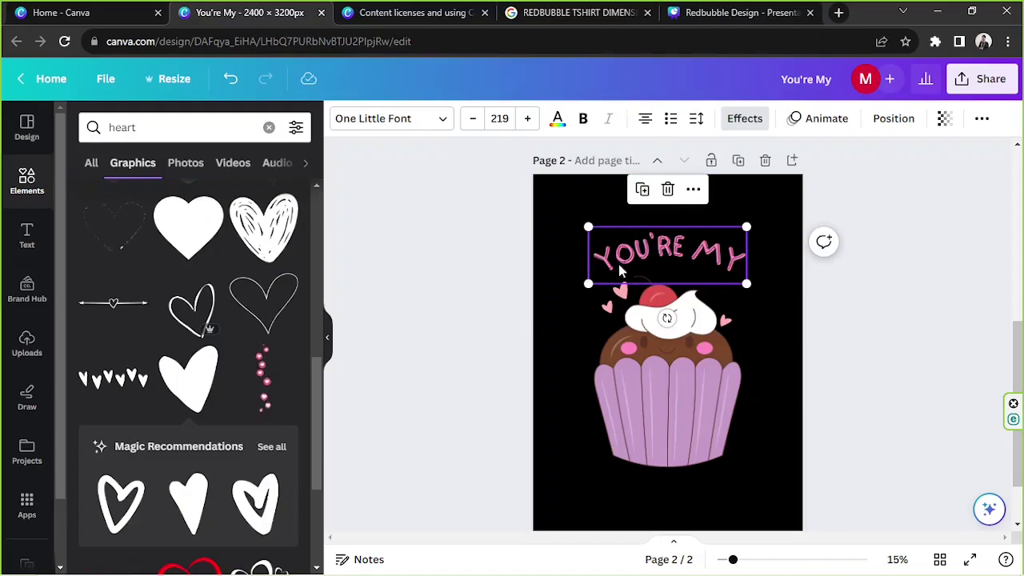
- Make page 2's YOU'RE MY text white with Splice thickness 12 and offset 49
click(741, 120)
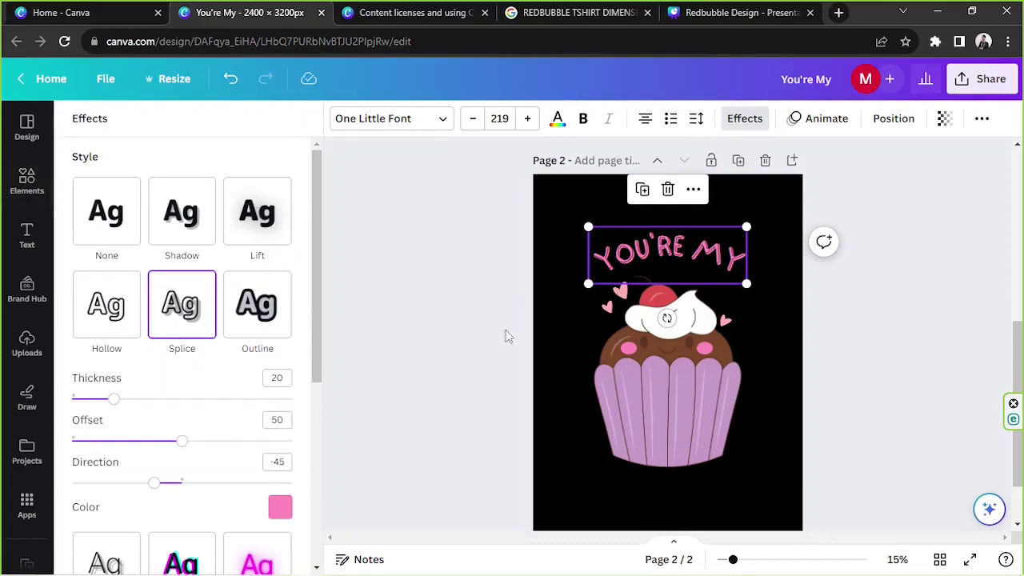
click(557, 119)
click(207, 208)
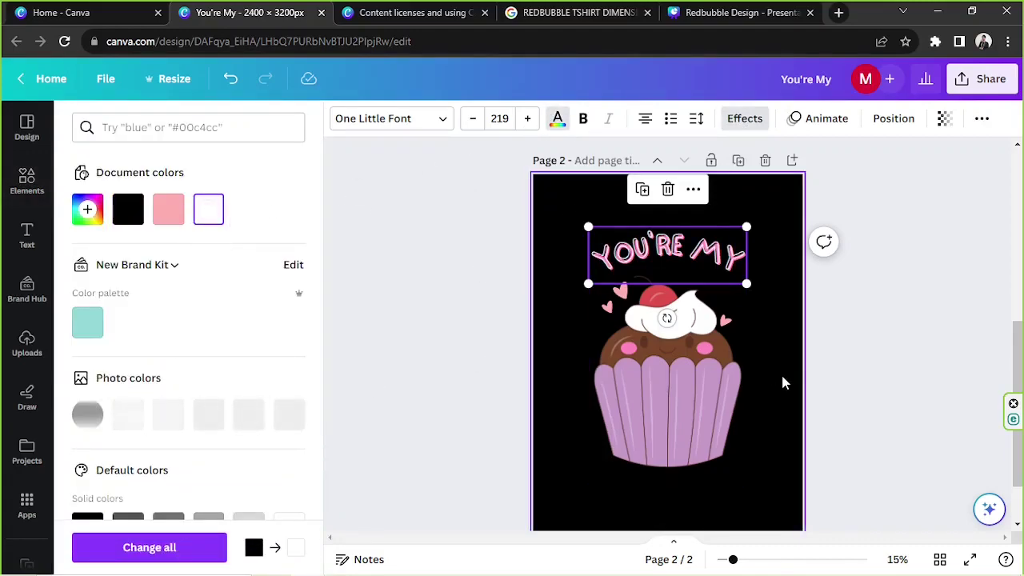
click(744, 119)
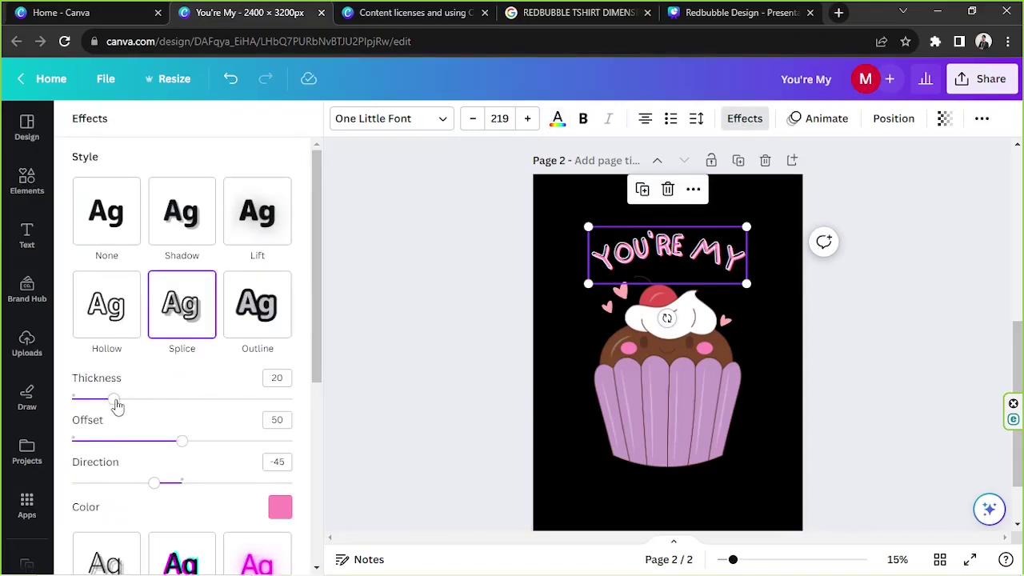
drag(115, 399, 97, 399)
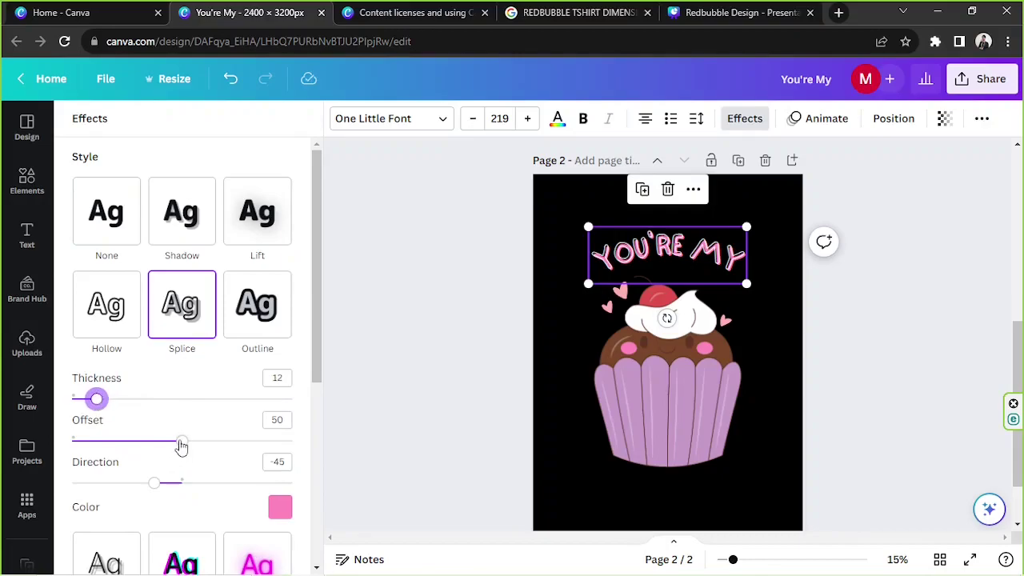
mouse_move(181, 444)
mouse_down()
mouse_move(166, 442)
mouse_move(261, 441)
mouse_move(180, 445)
mouse_up()
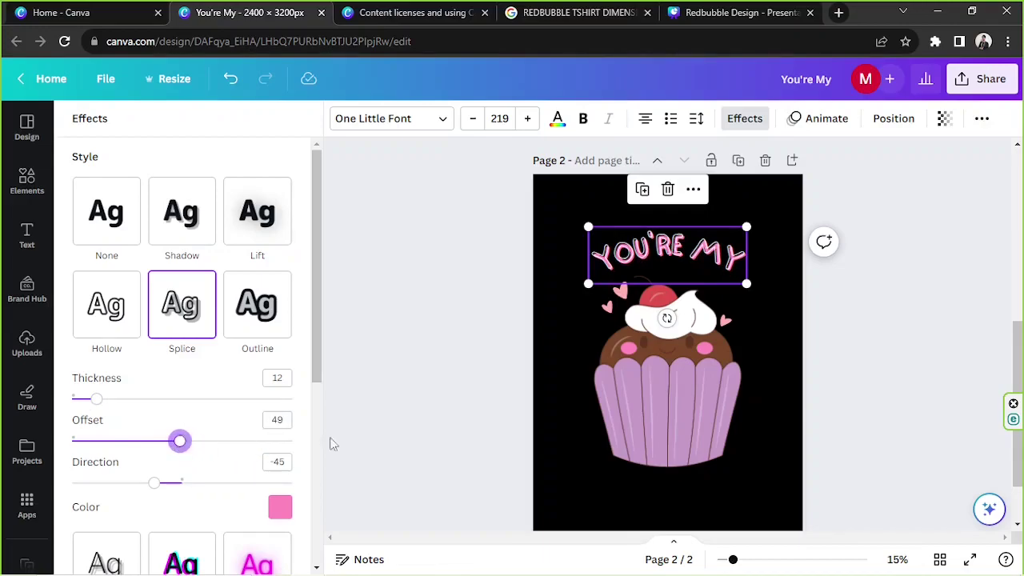
click(881, 436)
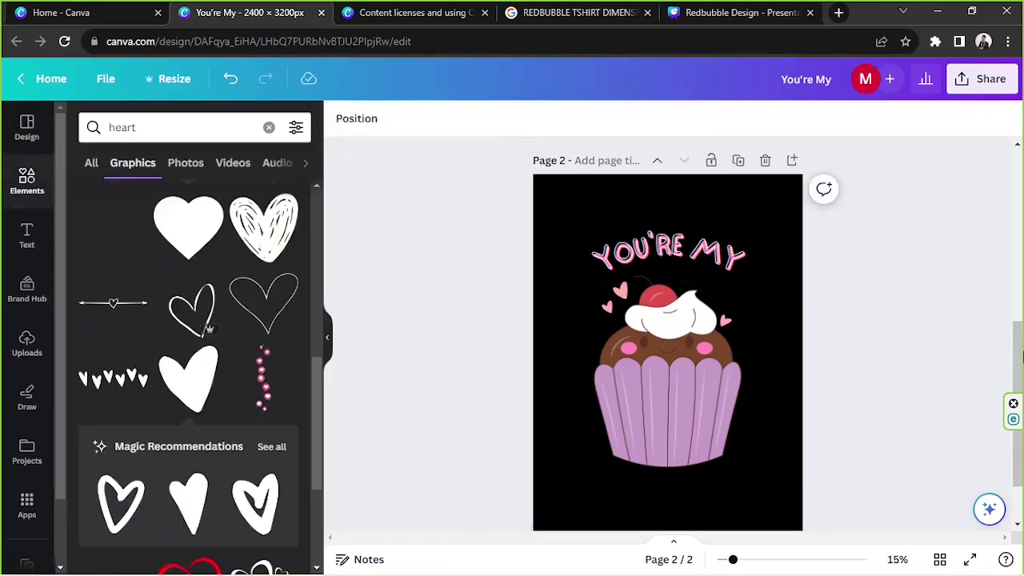
- Open the Share > Download panel, showing PNG at 3,900 × 5,200 px for both pages
drag(1018, 368, 1012, 172)
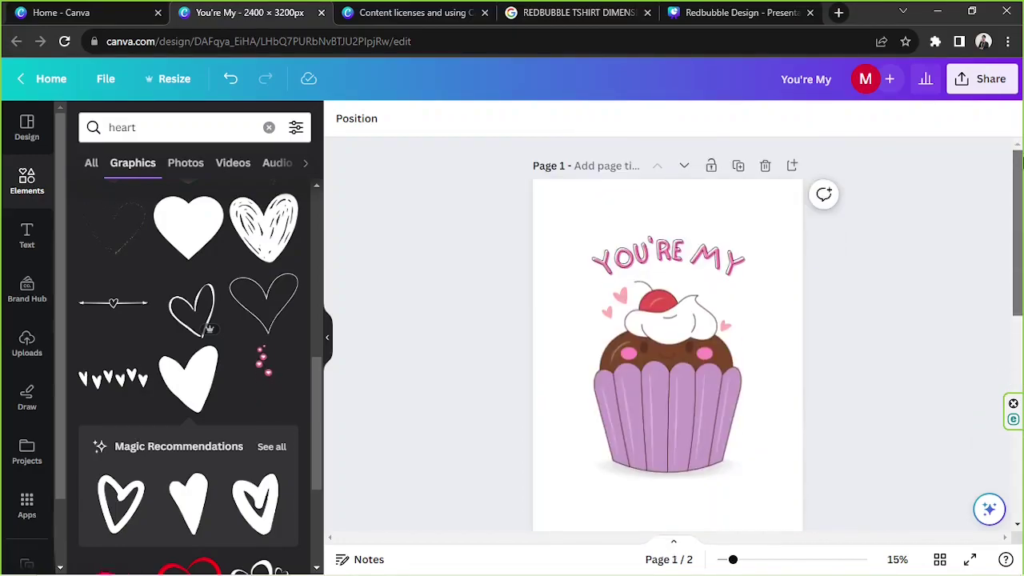
click(990, 79)
click(762, 455)
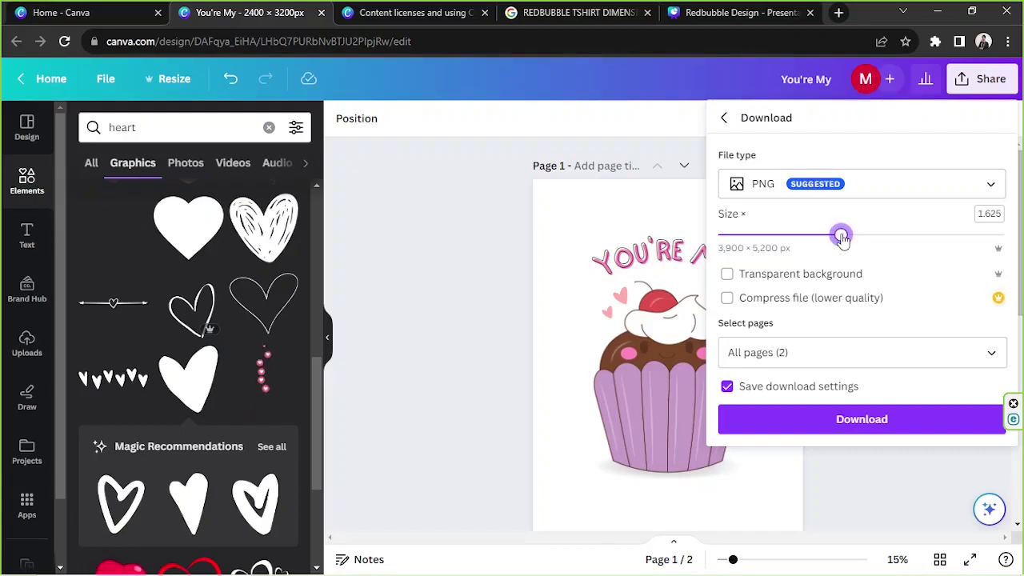
- Download pages 1-2 as transparent PNGs at the maximum 7,500 × 10,000 px size
drag(841, 236, 1018, 235)
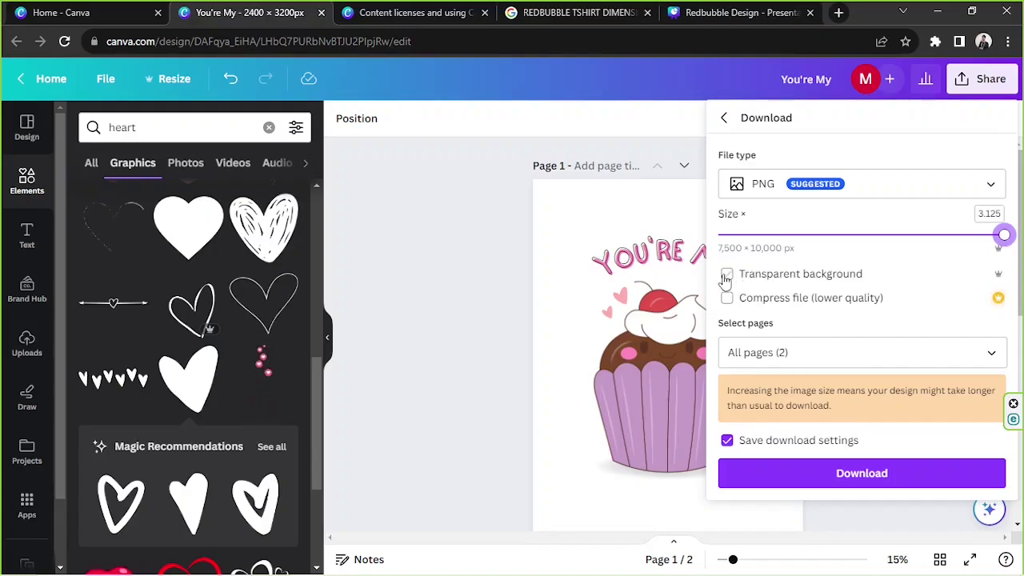
click(728, 276)
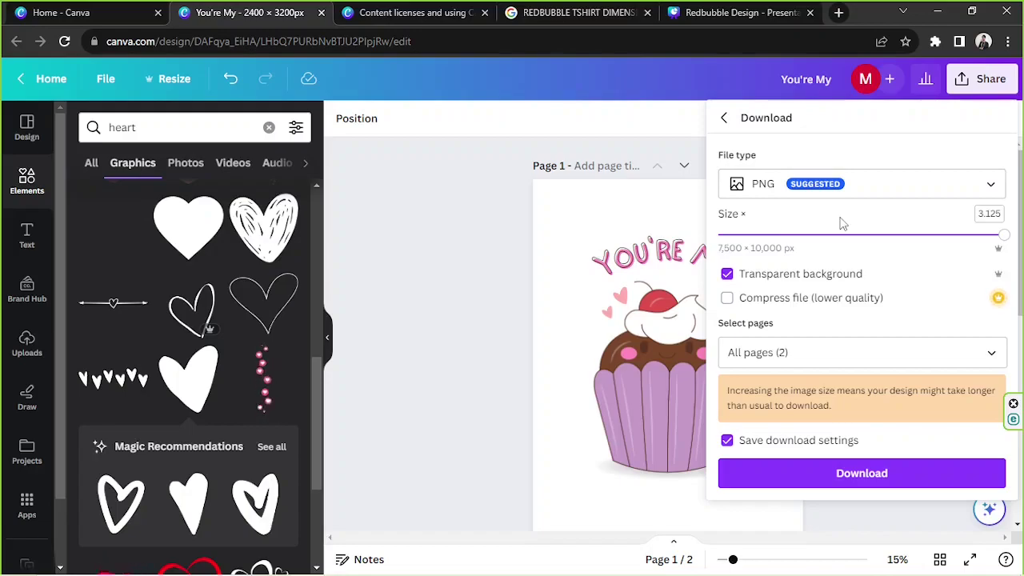
click(773, 356)
text(1-2)
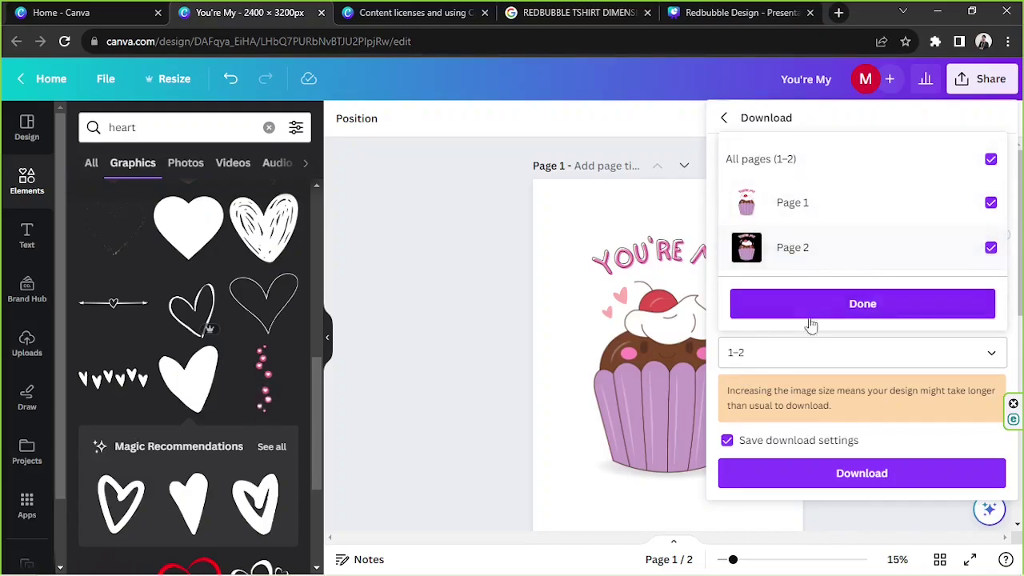
click(840, 305)
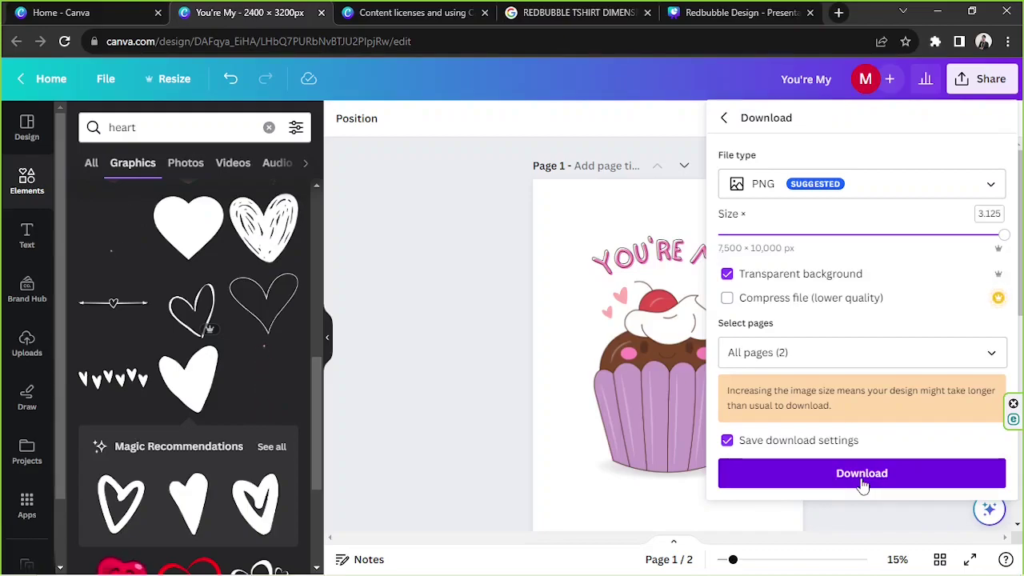
click(862, 473)
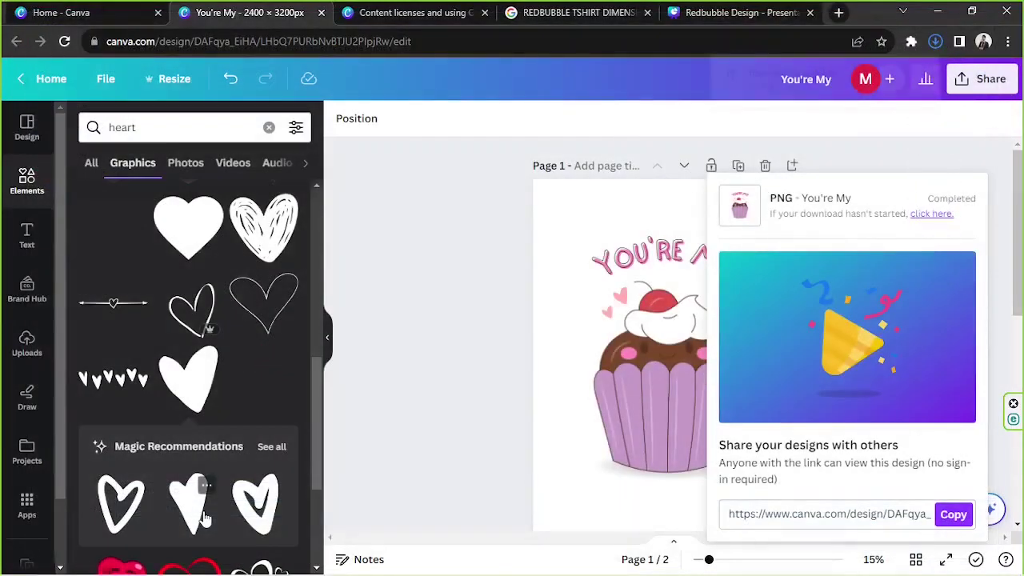
mouse_move(904, 77)
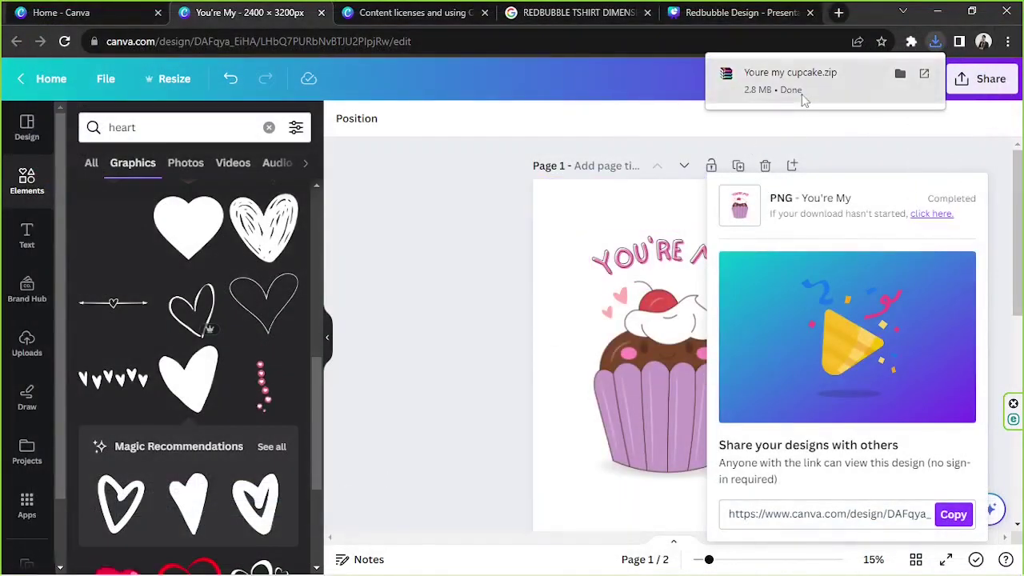
- Show the downloaded Youre my cupcake zip in its File Explorer folder
click(900, 74)
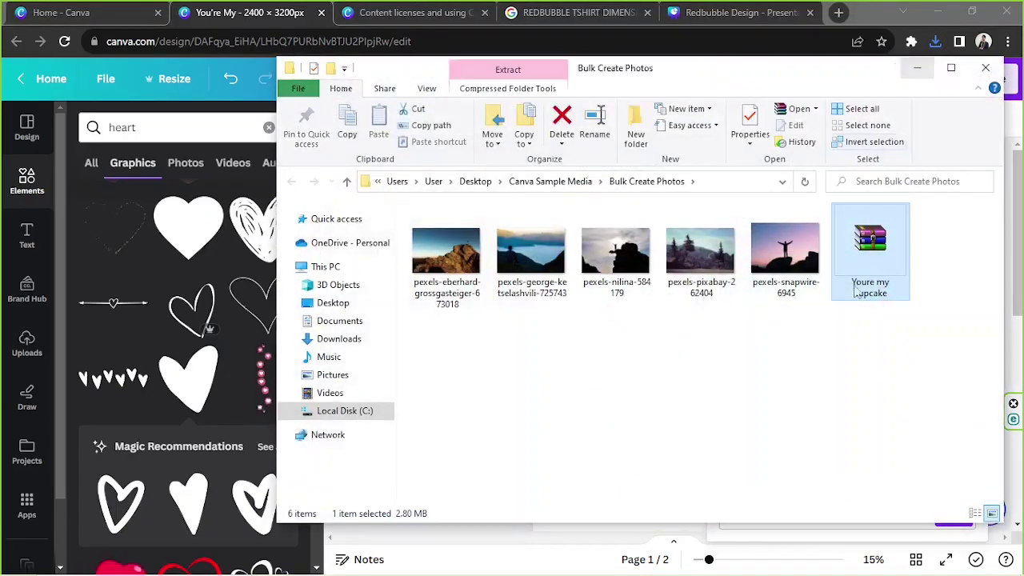
drag(729, 72, 517, 75)
right_click(636, 336)
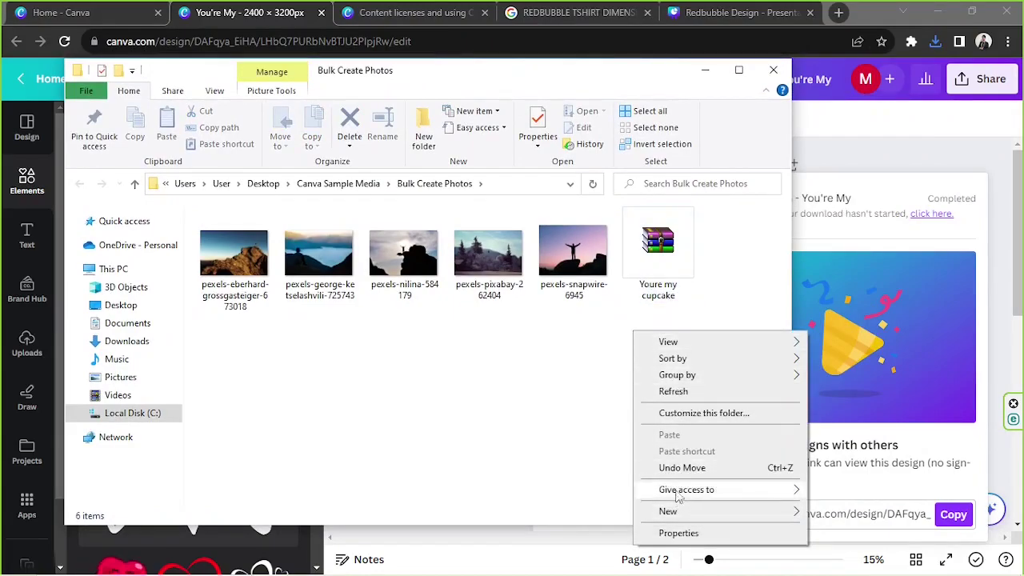
click(583, 310)
right_click(637, 329)
- Create a folder named 'your my cupcake design' and move the zip into it
mouse_move(681, 507)
click(497, 303)
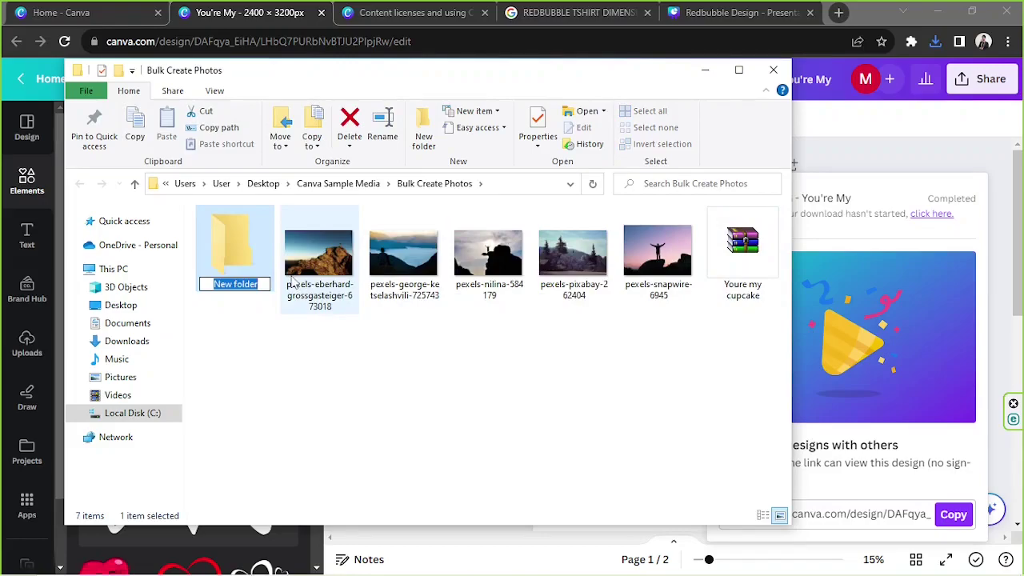
text(your my )
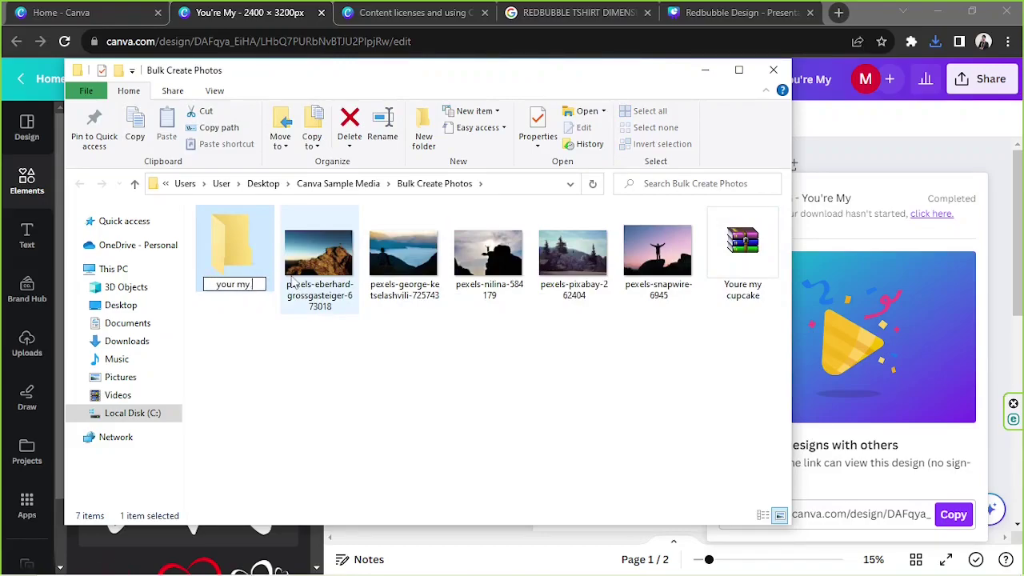
text(cupcake d)
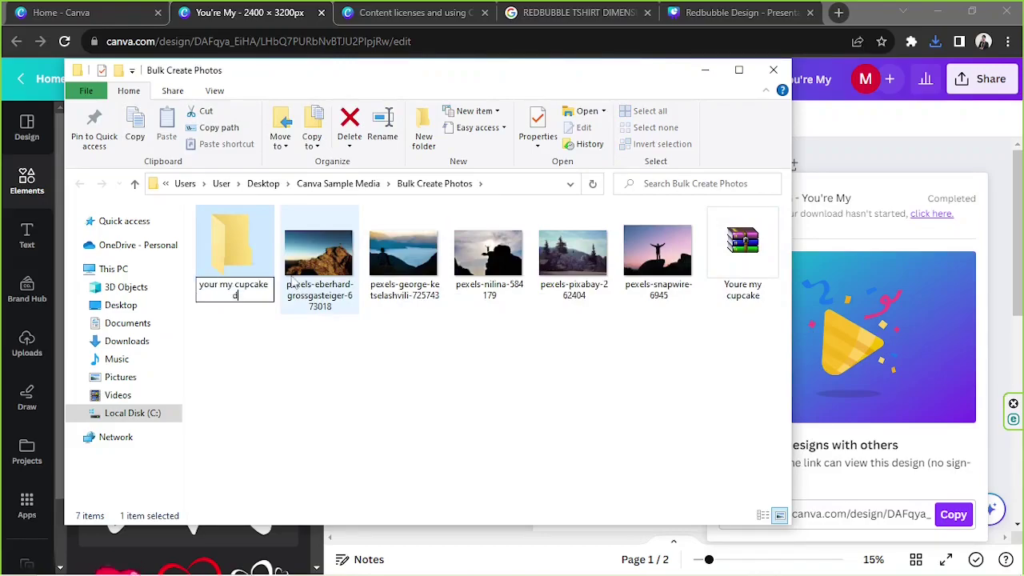
text(esign)
key(Return)
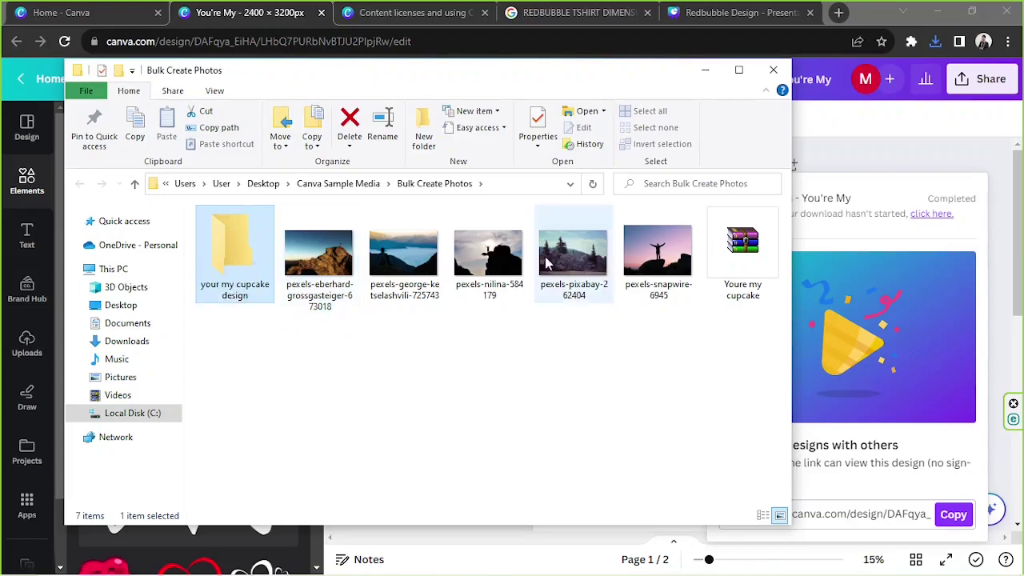
drag(742, 244, 232, 276)
- Open the your my cupcake design folder and extract the cupcake zip there with Extract Here
double_click(232, 265)
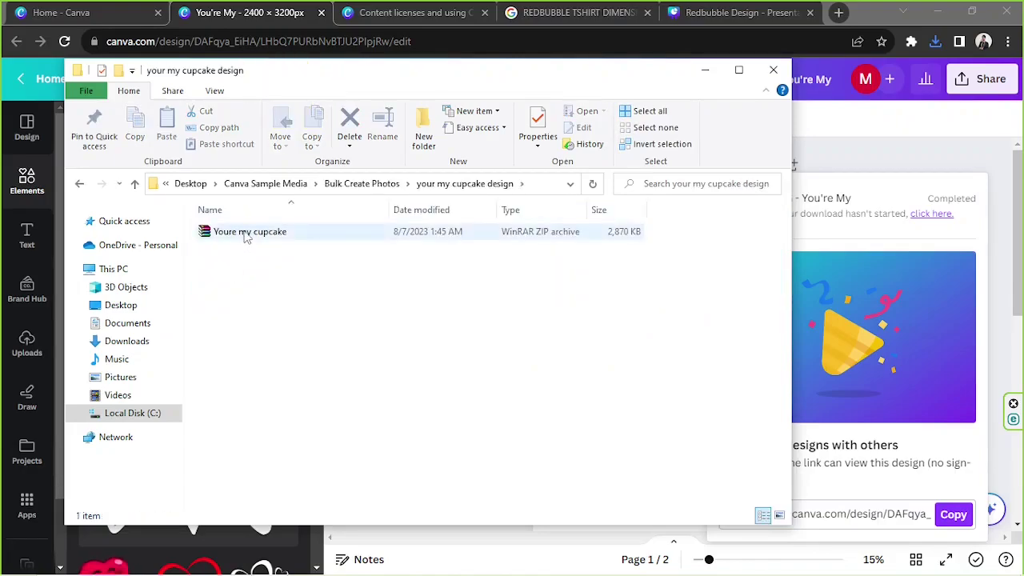
right_click(246, 234)
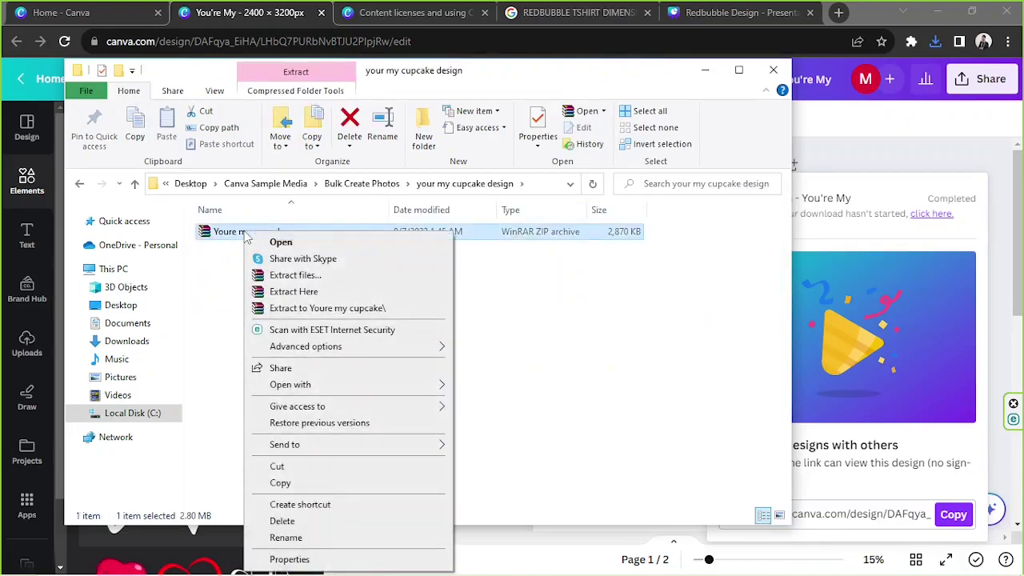
click(294, 293)
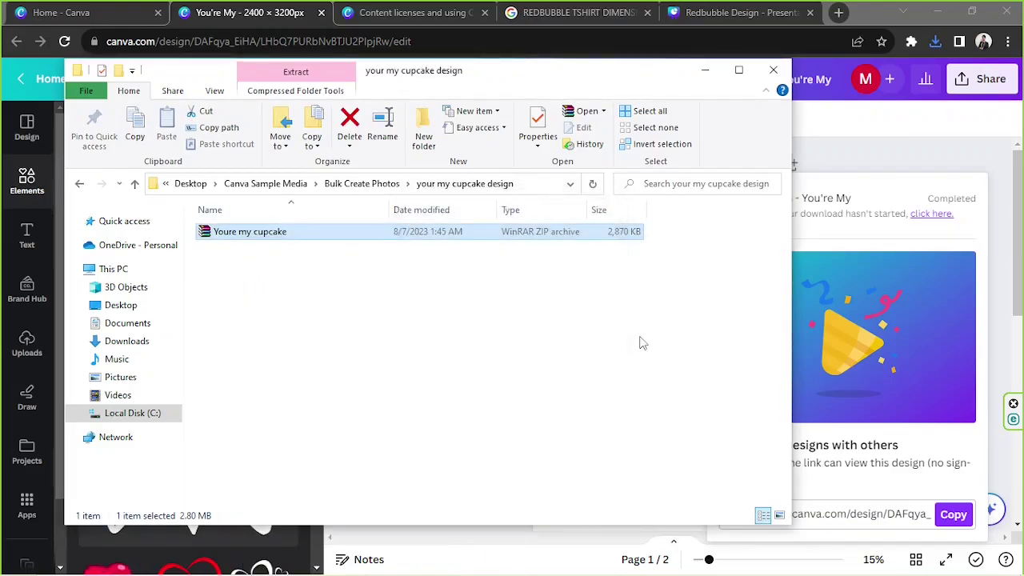
- Open the extracted 1.png to preview the cupcake design in Photos
click(276, 324)
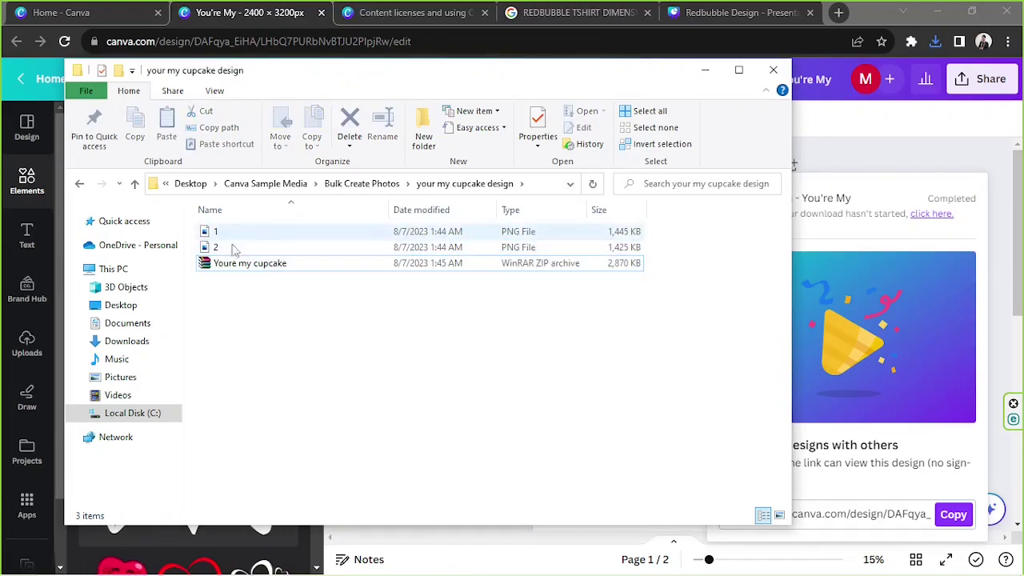
click(253, 245)
click(258, 233)
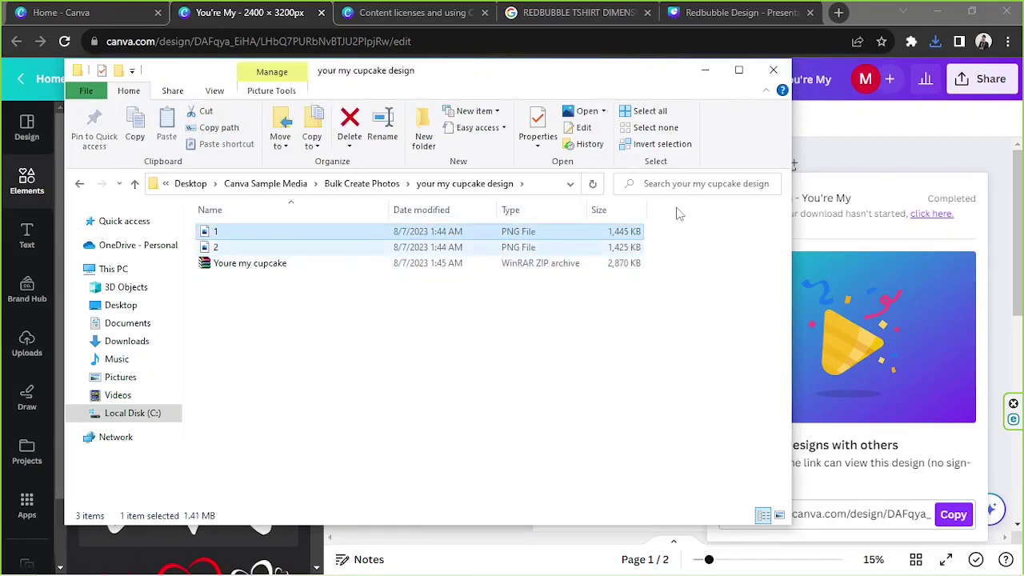
key(Return)
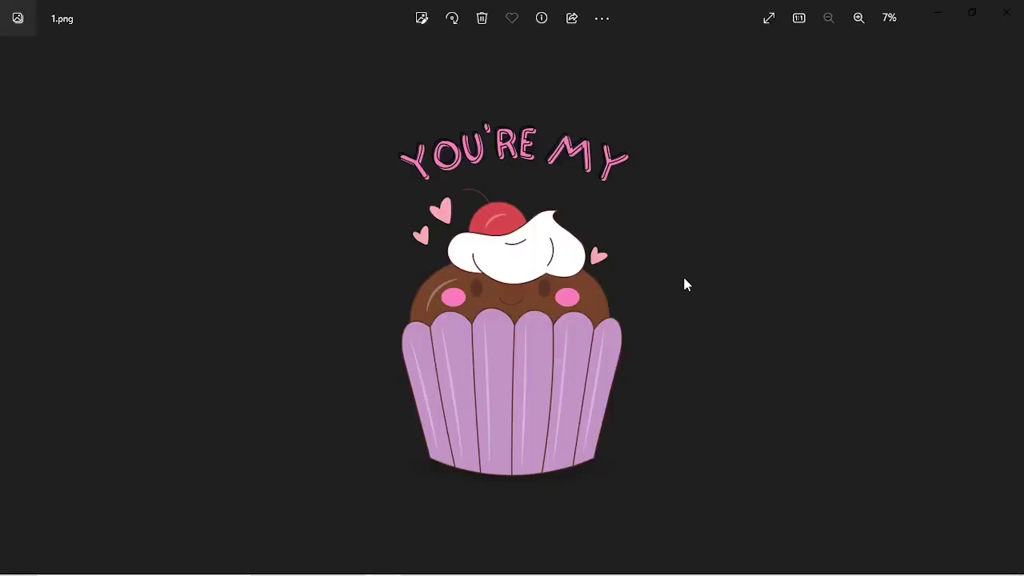
- Close the preview and rename file 2 to 'Black BG - Youre My Cupcake'
click(1014, 8)
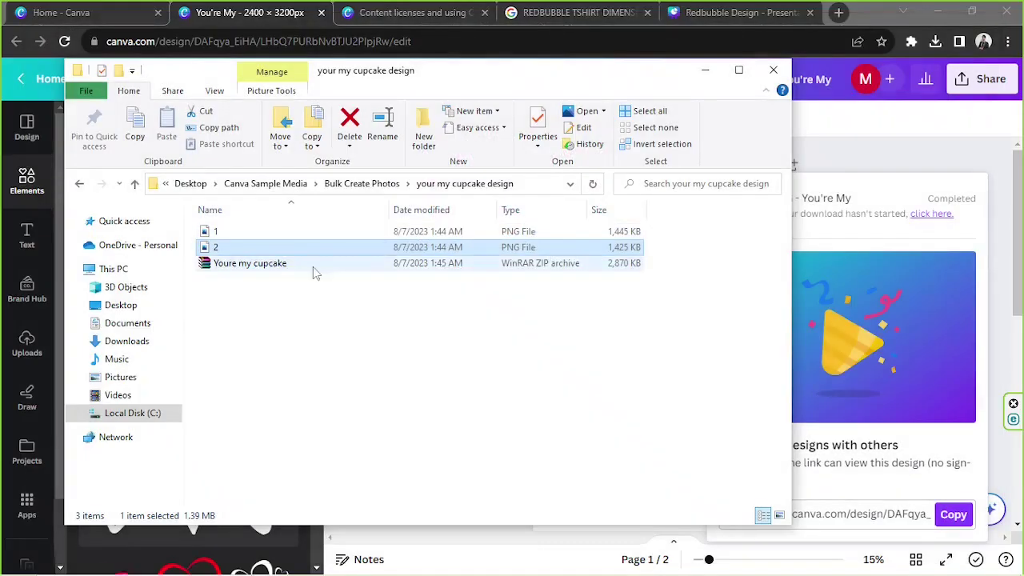
right_click(311, 252)
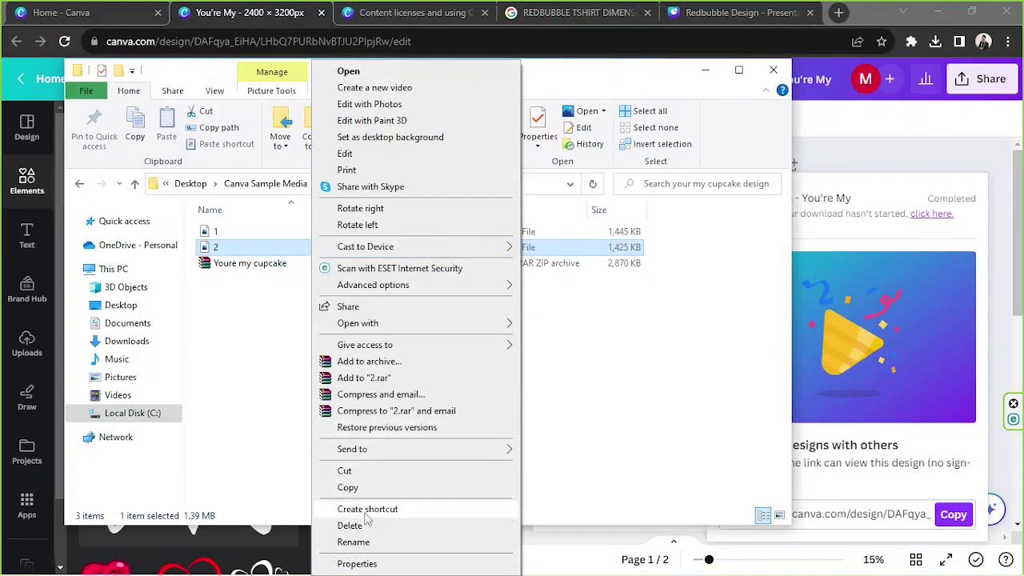
click(352, 541)
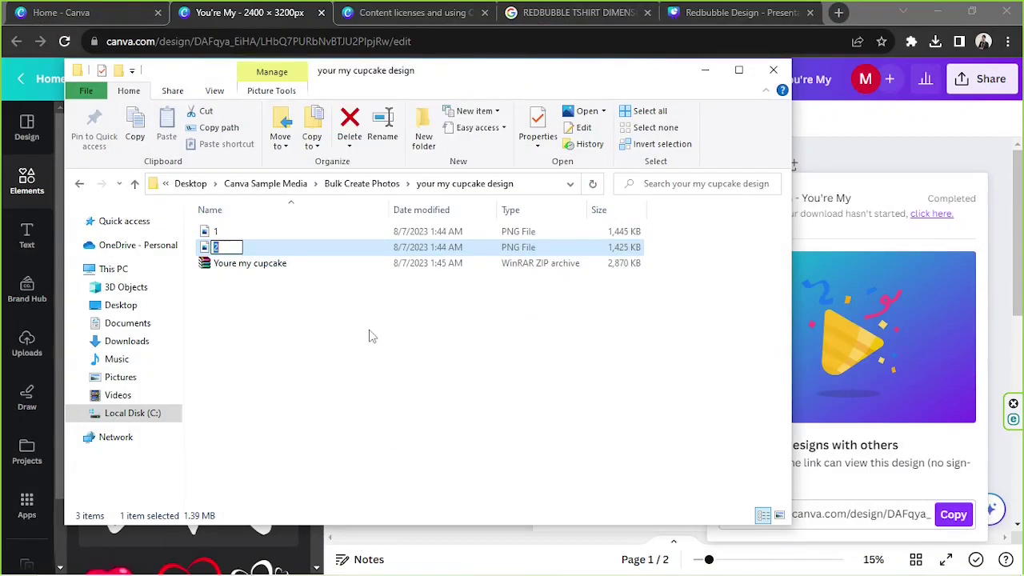
text(Black BG )
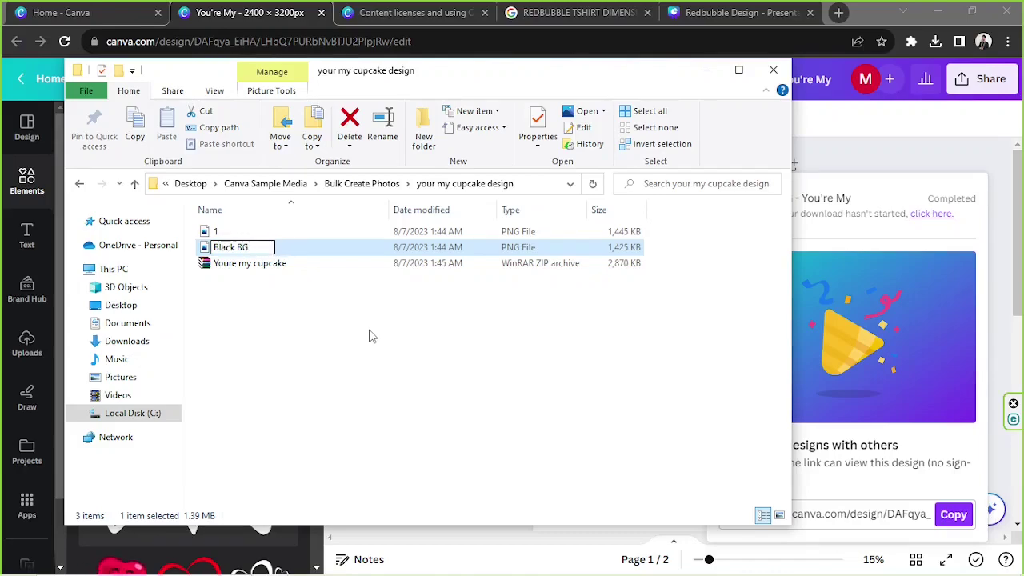
text(- Youre My Cupcake)
key(Return)
- Rename file 1 to 'White BG - Youre My Cupcake'
right_click(263, 230)
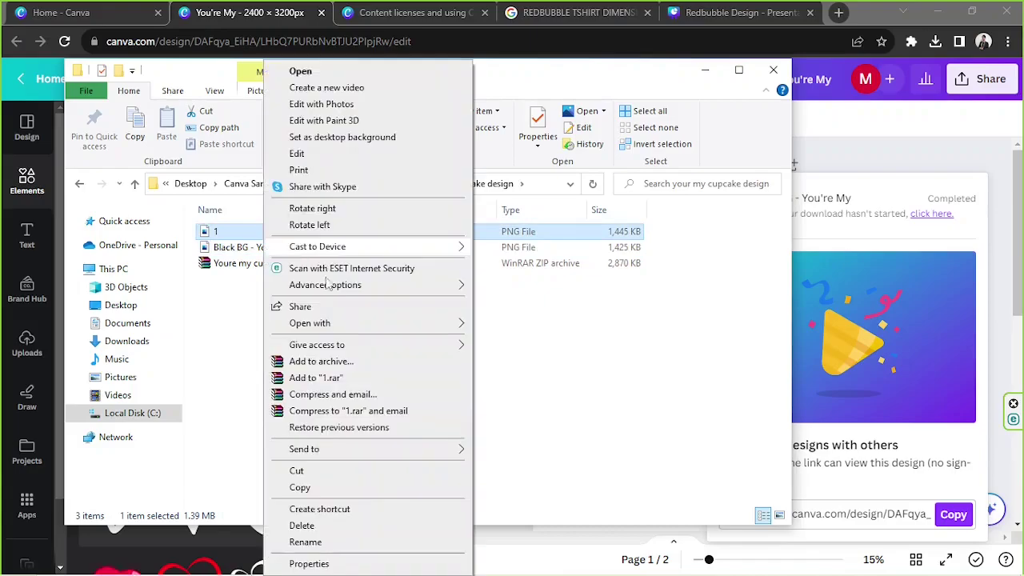
click(348, 542)
text(White BG - Youre M)
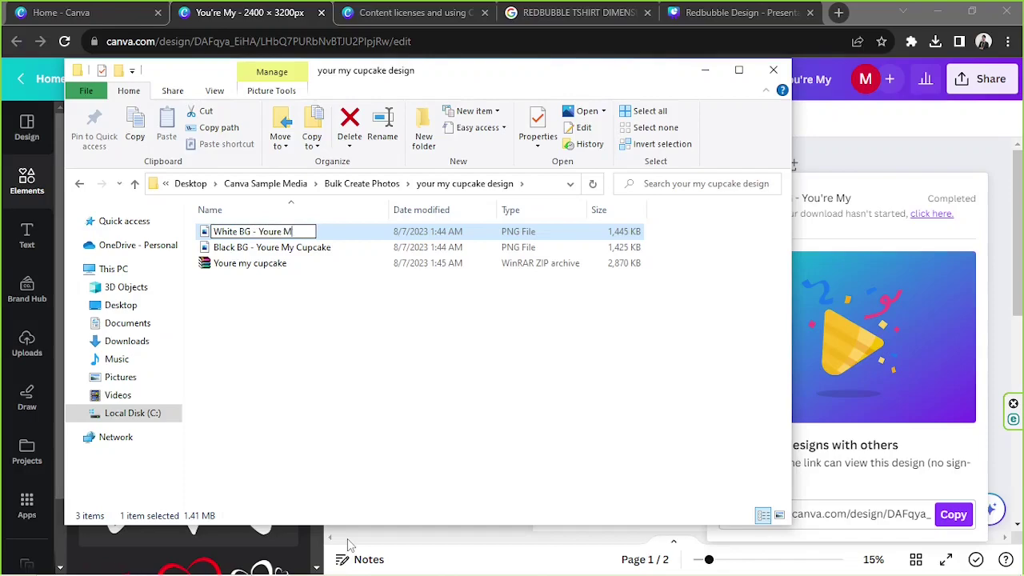
text(y Cupcake)
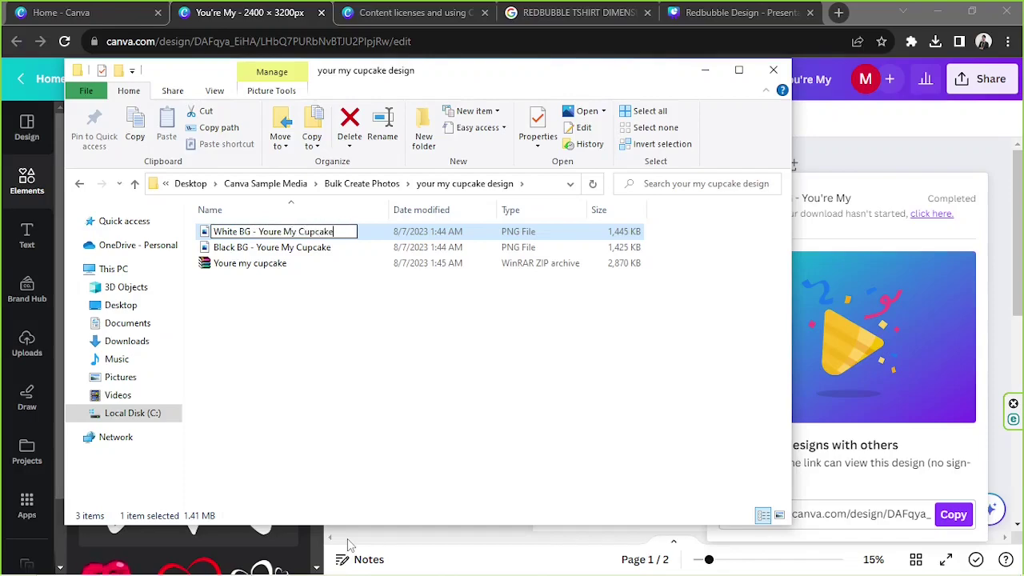
key(Return)
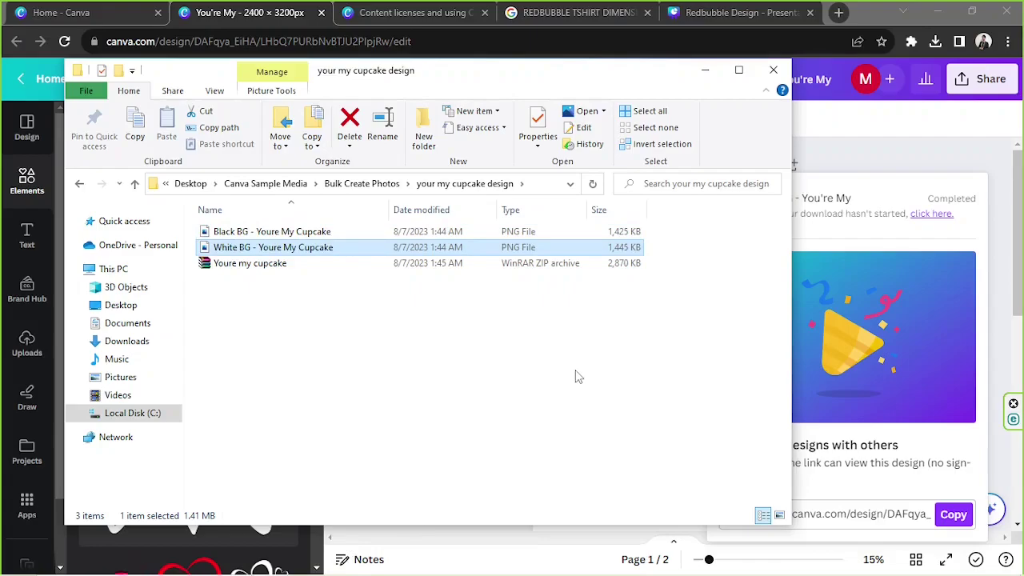
- Minimize File Explorer to bring the You're My cupcake design back into view in Canva
click(704, 70)
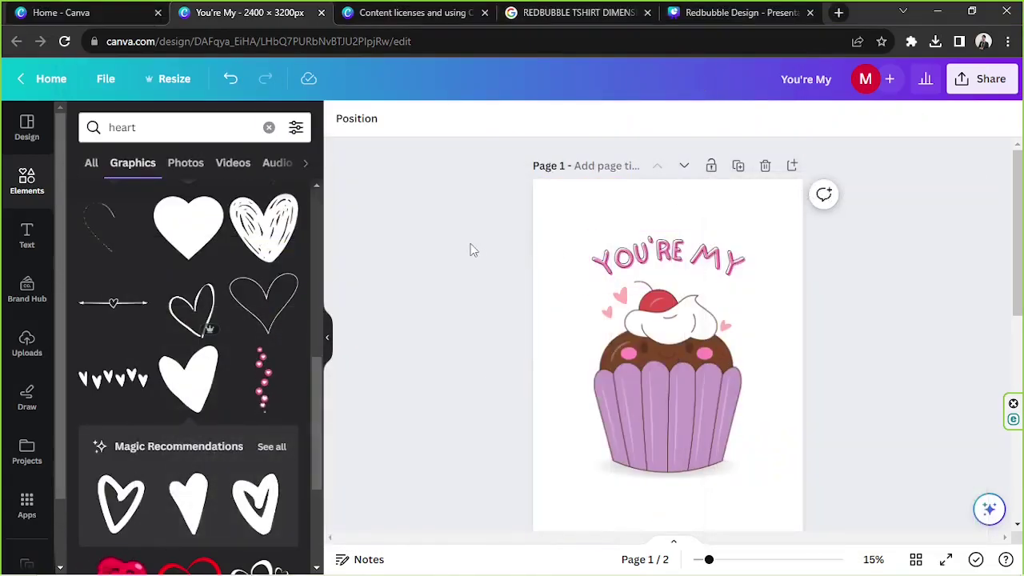